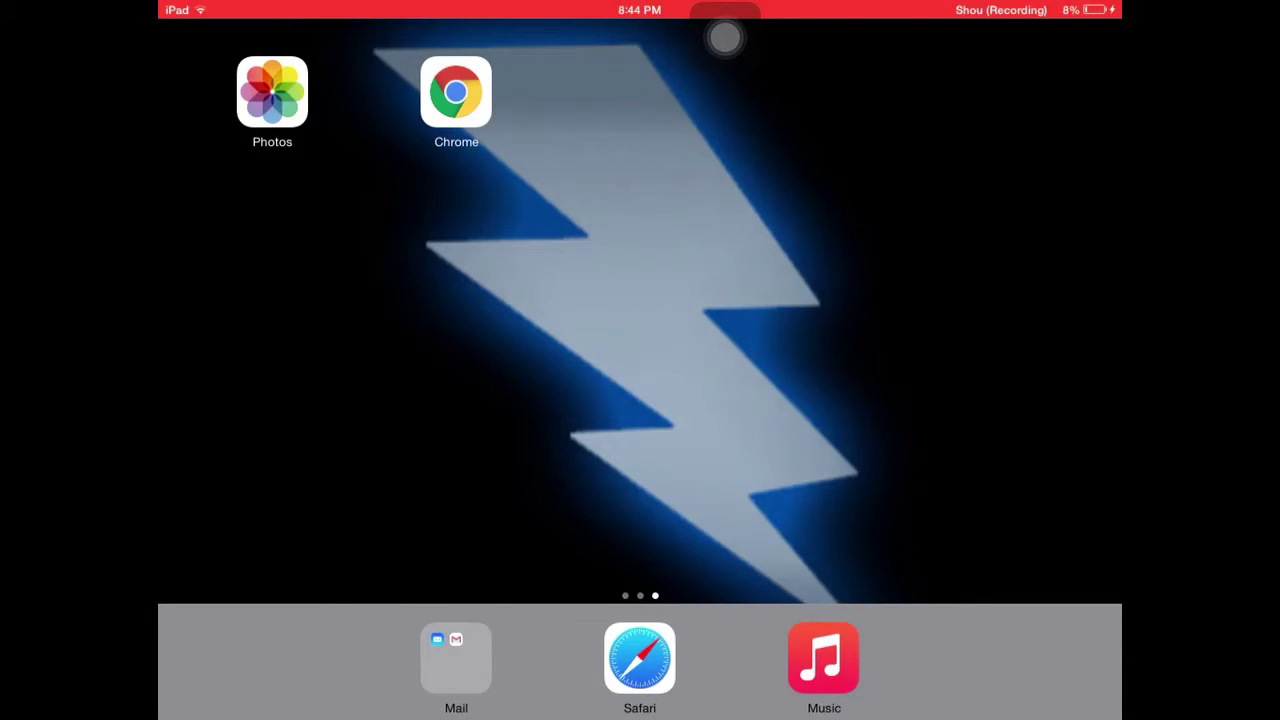
Step: View the red CHASED BY CRAZY DOG image full-size in the Photos Thumbnails album, then go home
{"action": "left_click", "coordinate": [272, 92]}
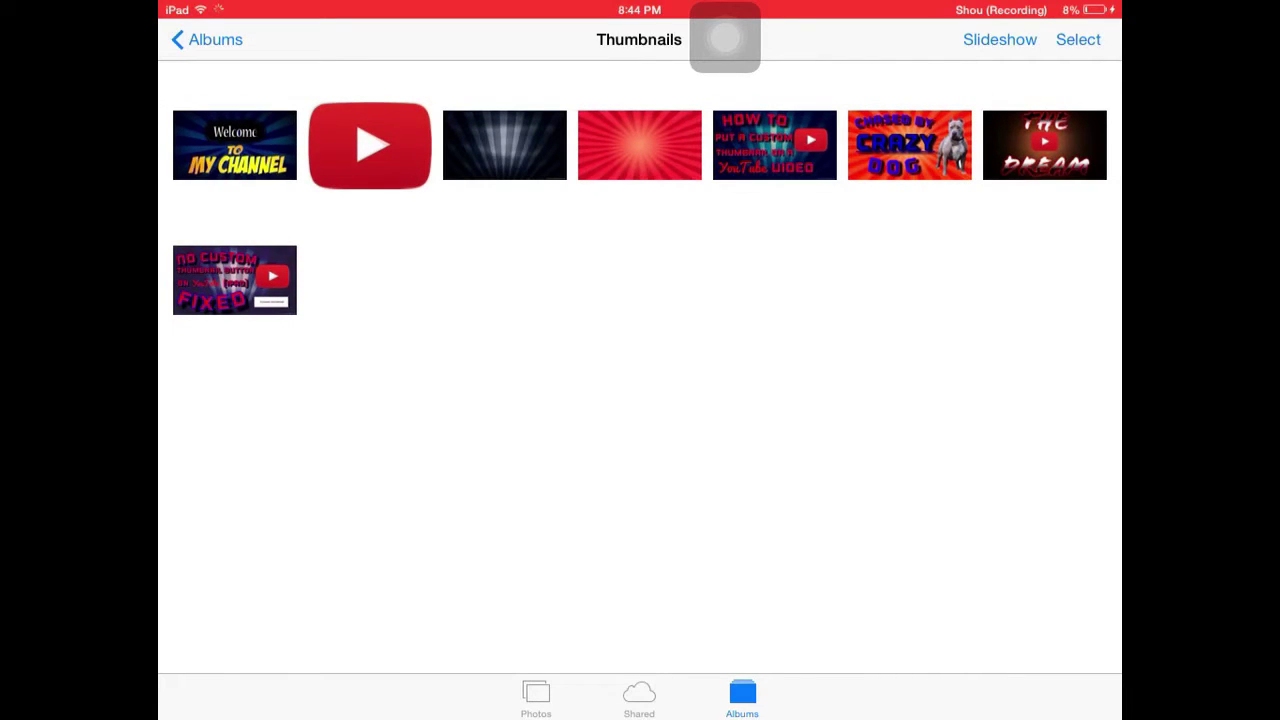
{"action": "left_click", "coordinate": [909, 145]}
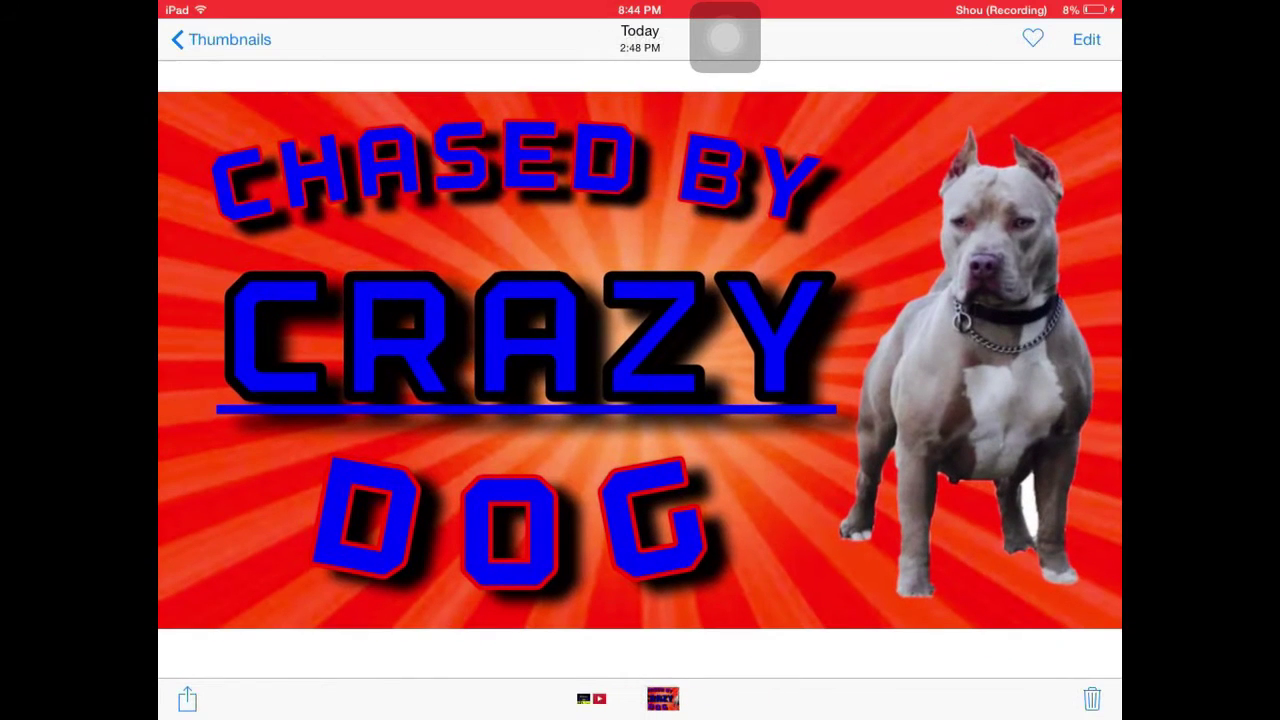
{"action": "key", "text": "super+h"}
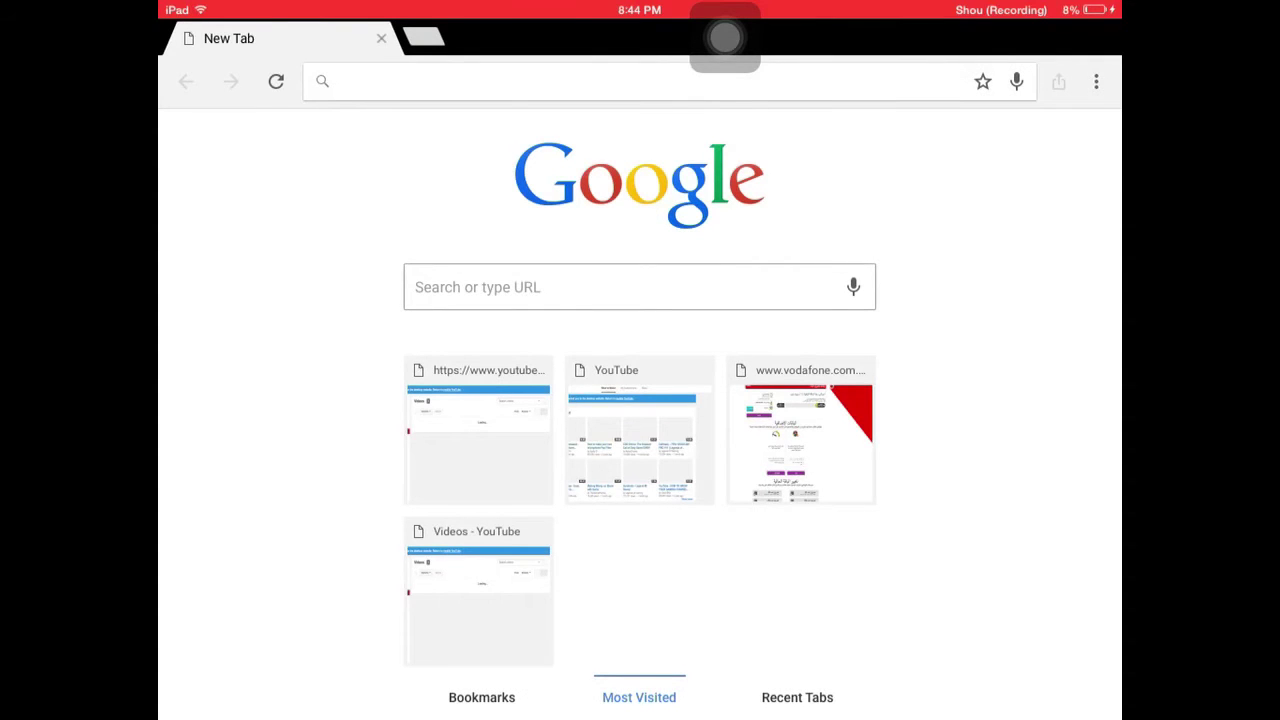
Step: Load youtube.com/my_videos in Chrome
{"action": "left_click", "coordinate": [639, 287]}
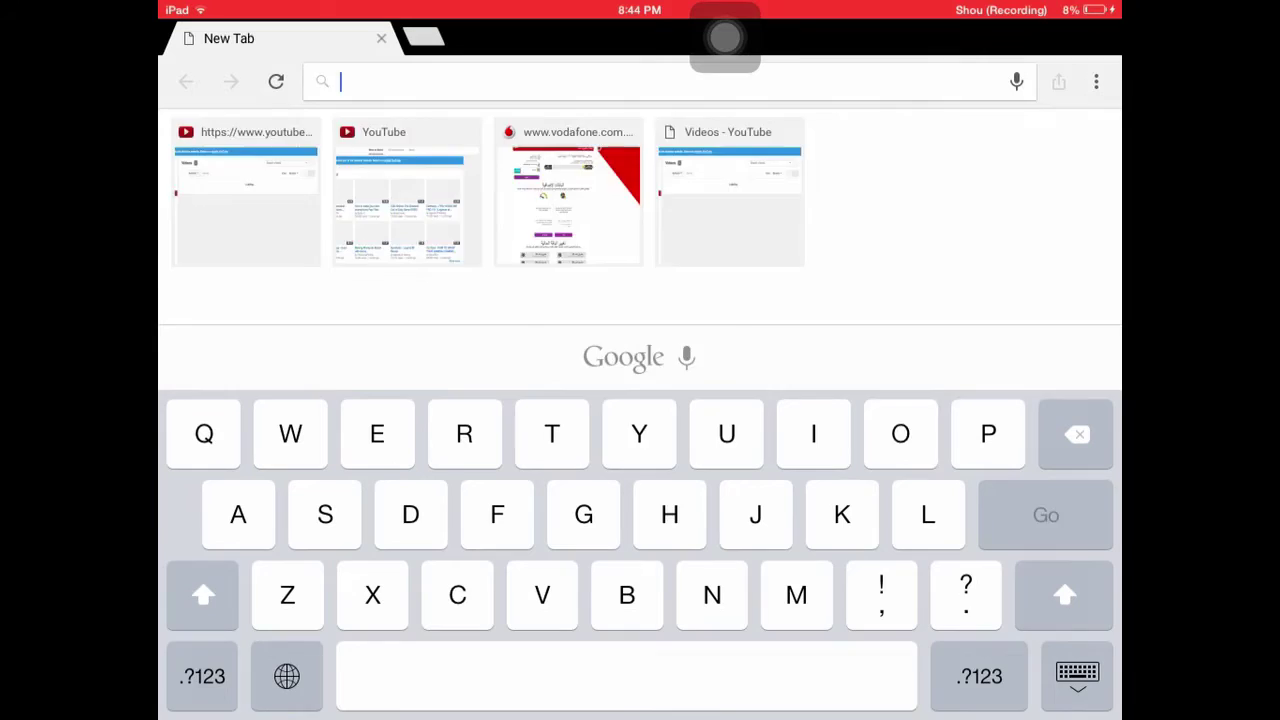
{"action": "type", "text": "youtube"}
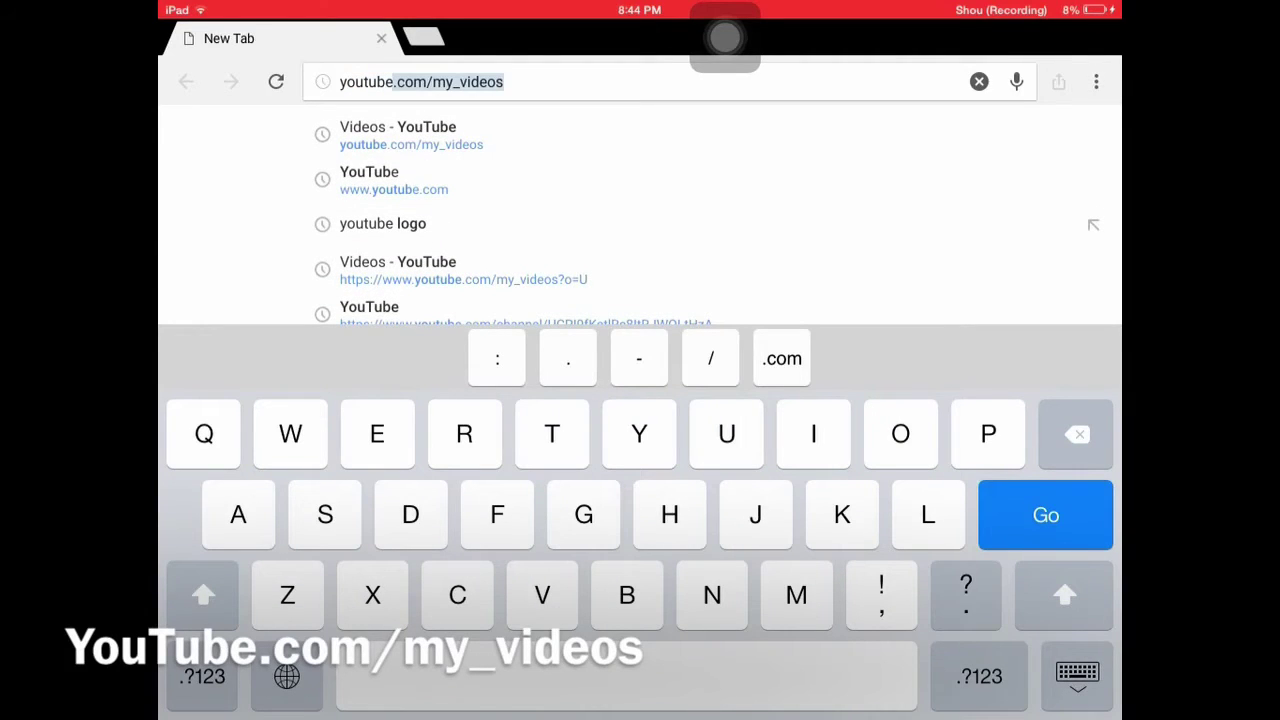
{"action": "type", "text": ".com/"}
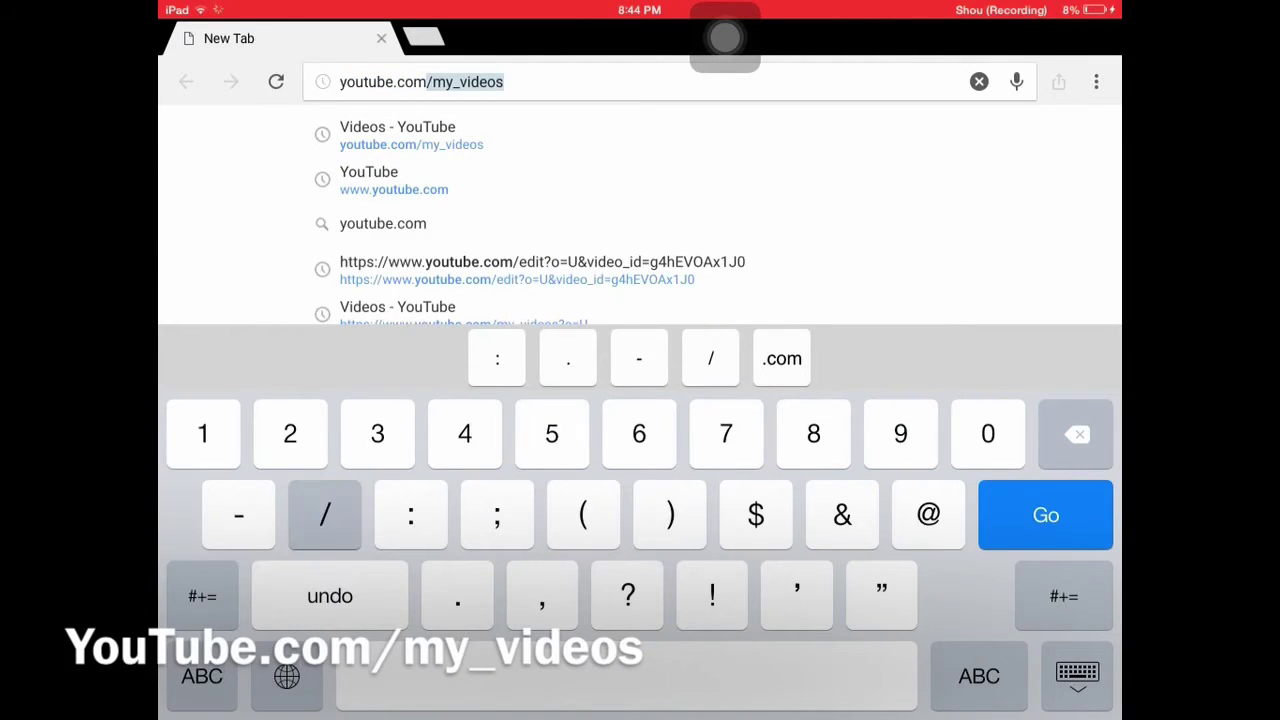
{"action": "type", "text": "my_"}
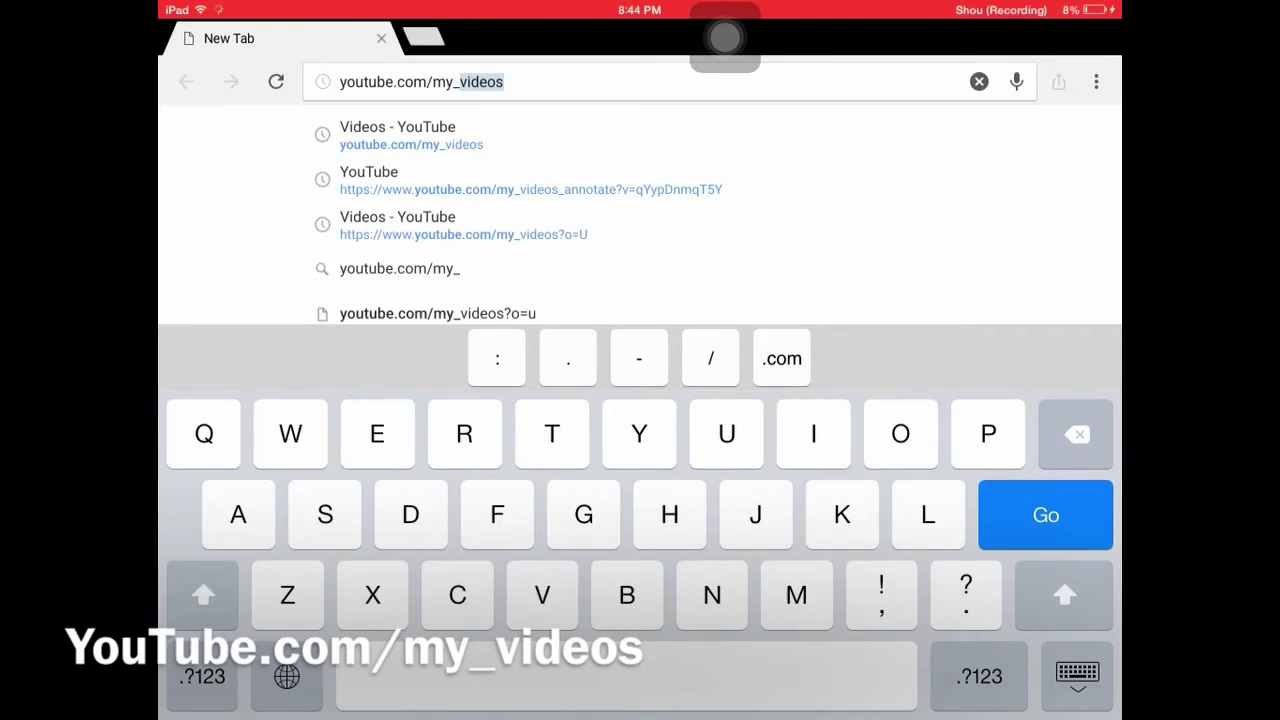
{"action": "type", "text": "videos"}
{"action": "key", "text": "Return"}
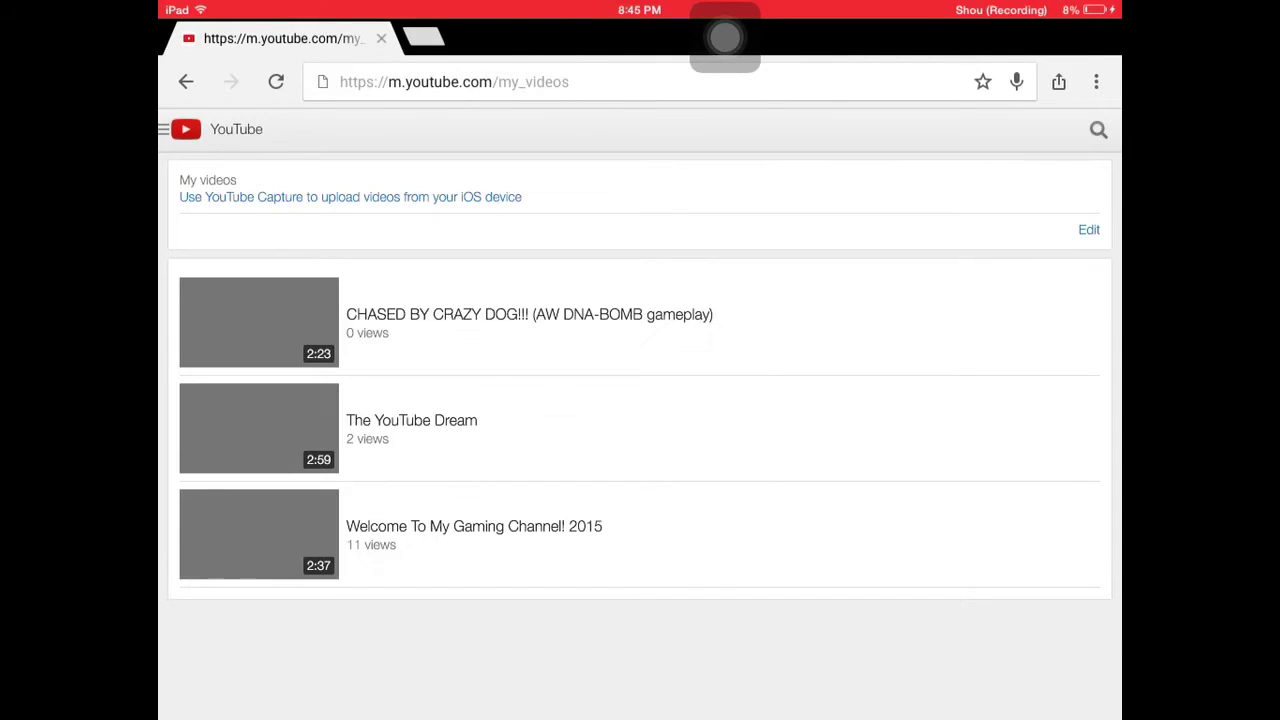
Step: Switch YouTube to its desktop site from the side menu
{"action": "scroll", "coordinate": [640, 400], "scroll_direction": "down", "scroll_amount": 2}
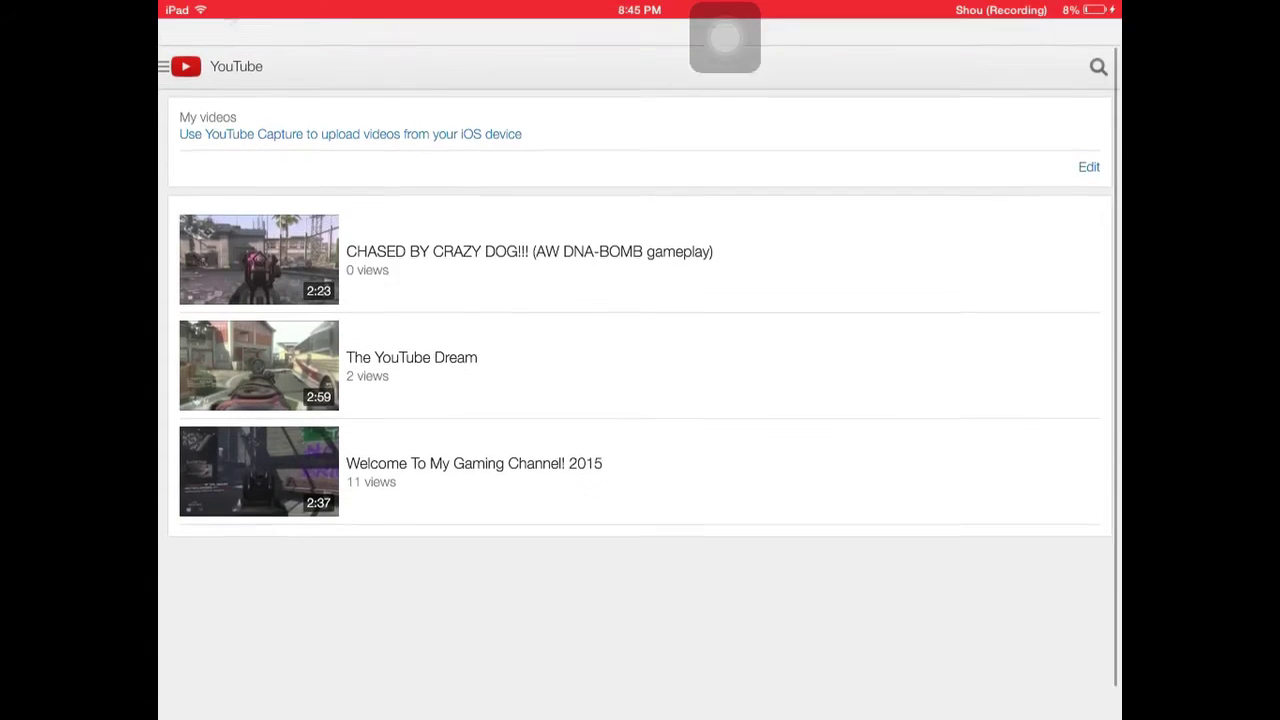
{"action": "scroll", "coordinate": [640, 400], "scroll_direction": "up", "scroll_amount": 2}
{"action": "scroll", "coordinate": [640, 400], "scroll_direction": "down", "scroll_amount": 2}
{"action": "scroll", "coordinate": [640, 400], "scroll_direction": "up", "scroll_amount": 2}
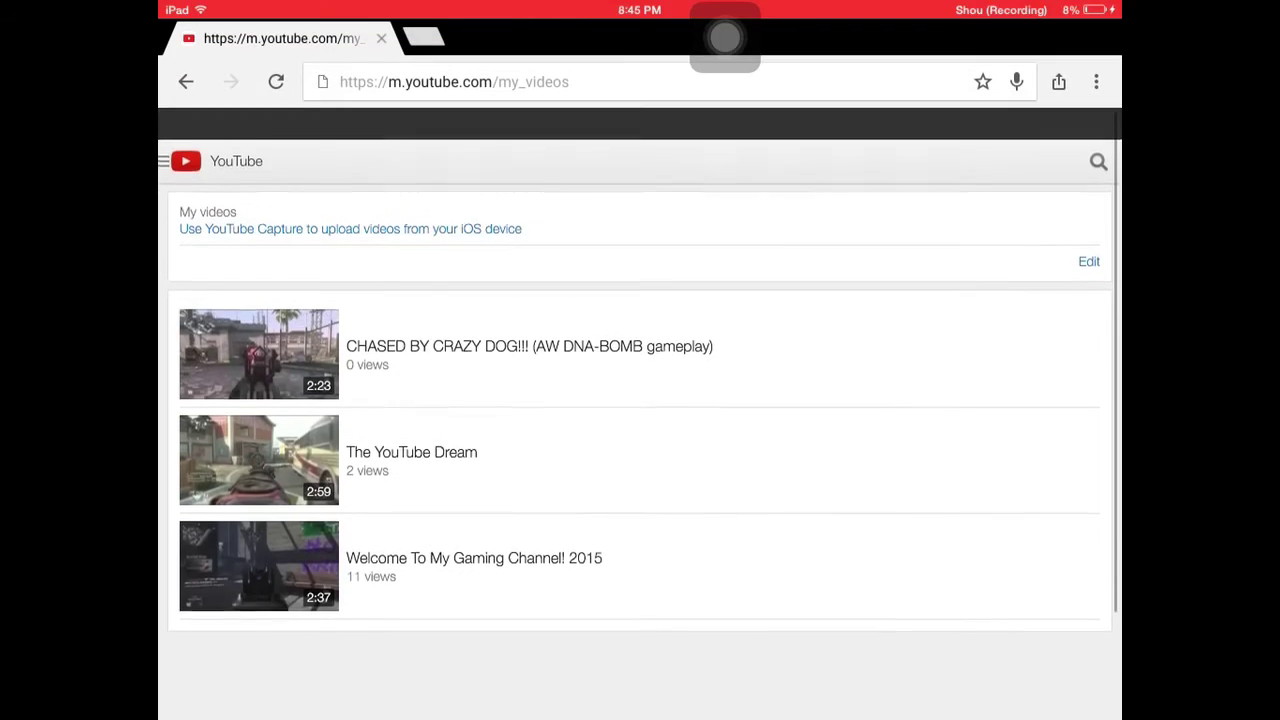
{"action": "left_click", "coordinate": [165, 129]}
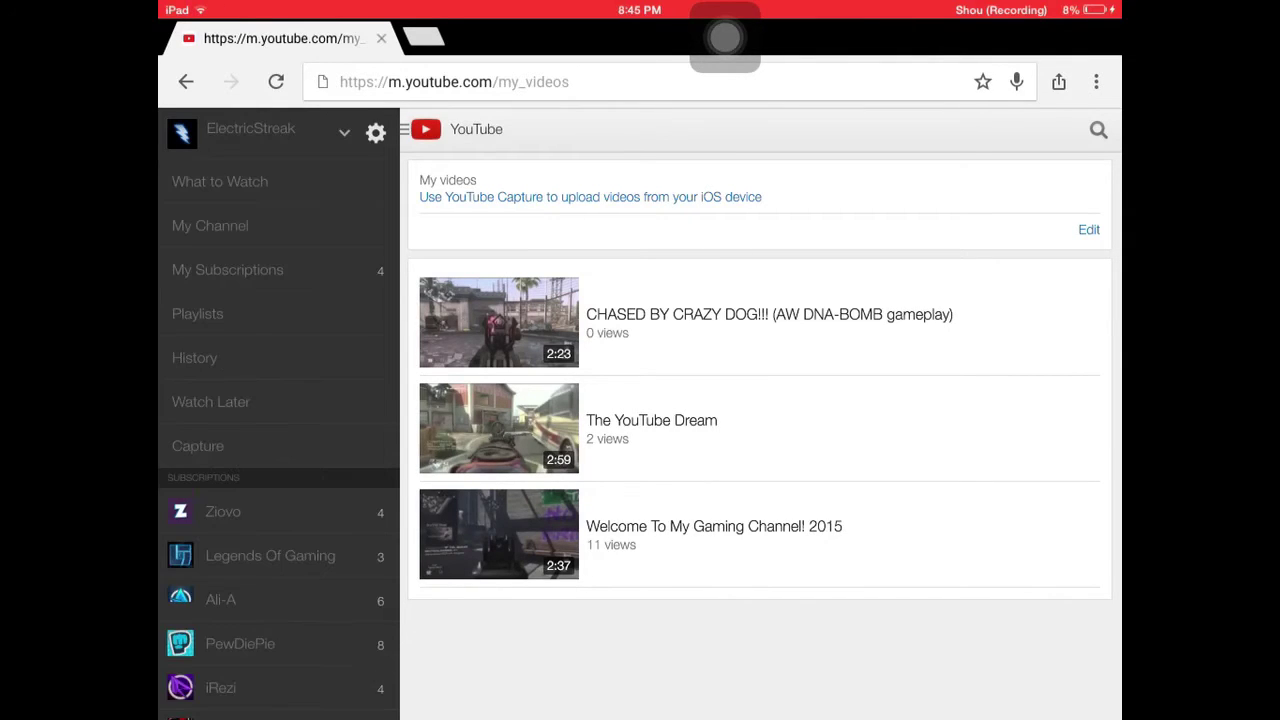
{"action": "scroll", "coordinate": [279, 400], "scroll_direction": "down", "scroll_amount": 5}
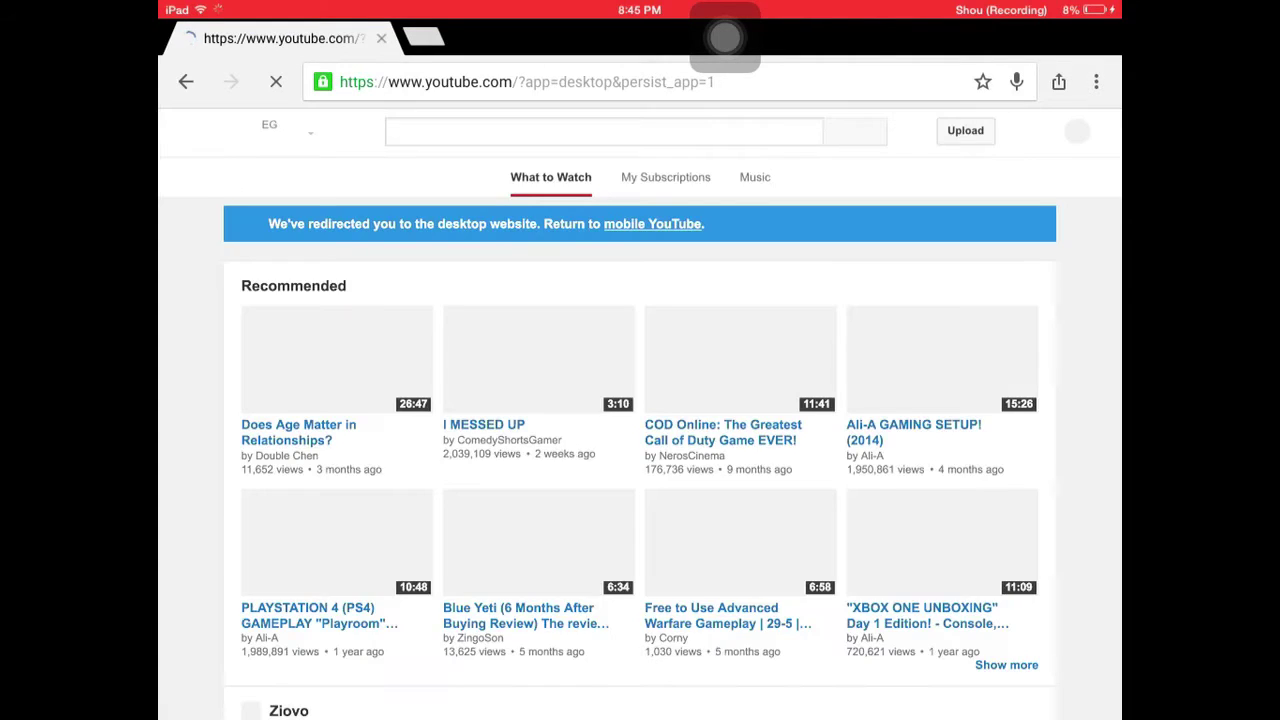
{"action": "scroll", "coordinate": [640, 400], "scroll_direction": "down", "scroll_amount": 5}
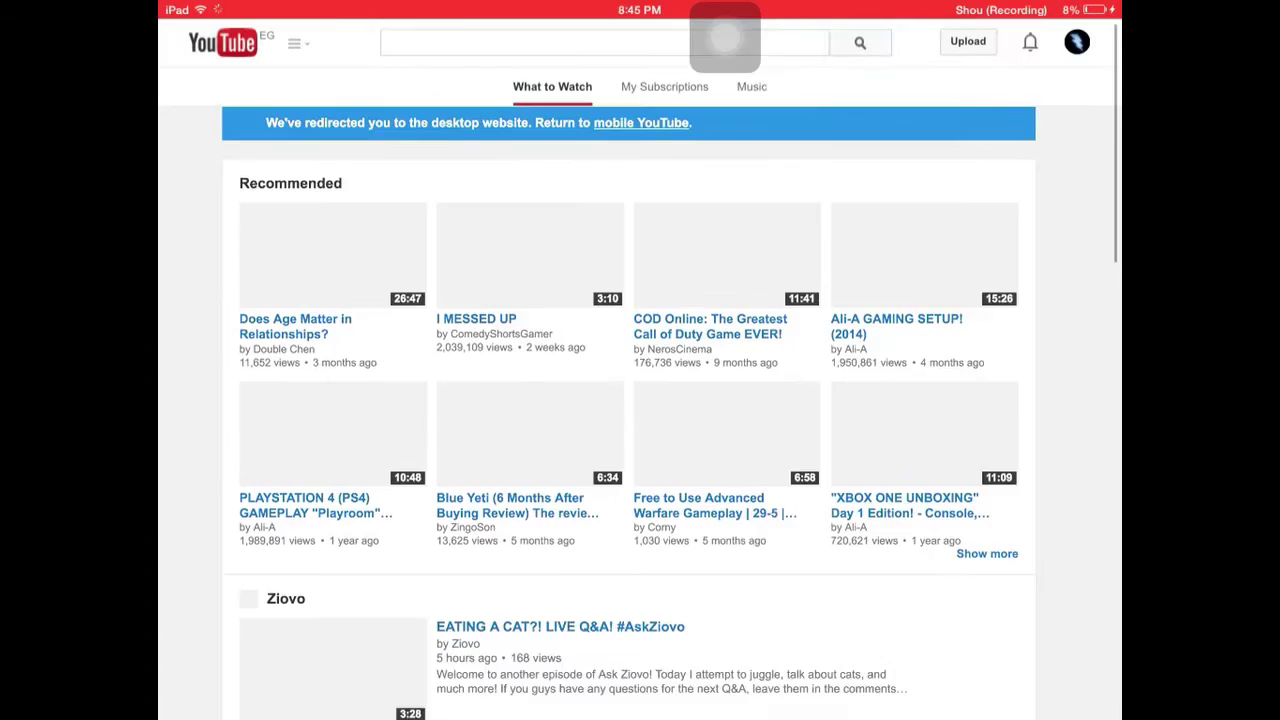
{"action": "scroll", "coordinate": [640, 400], "scroll_direction": "up", "scroll_amount": 2}
{"action": "scroll", "coordinate": [640, 400], "scroll_direction": "up", "scroll_amount": 5}
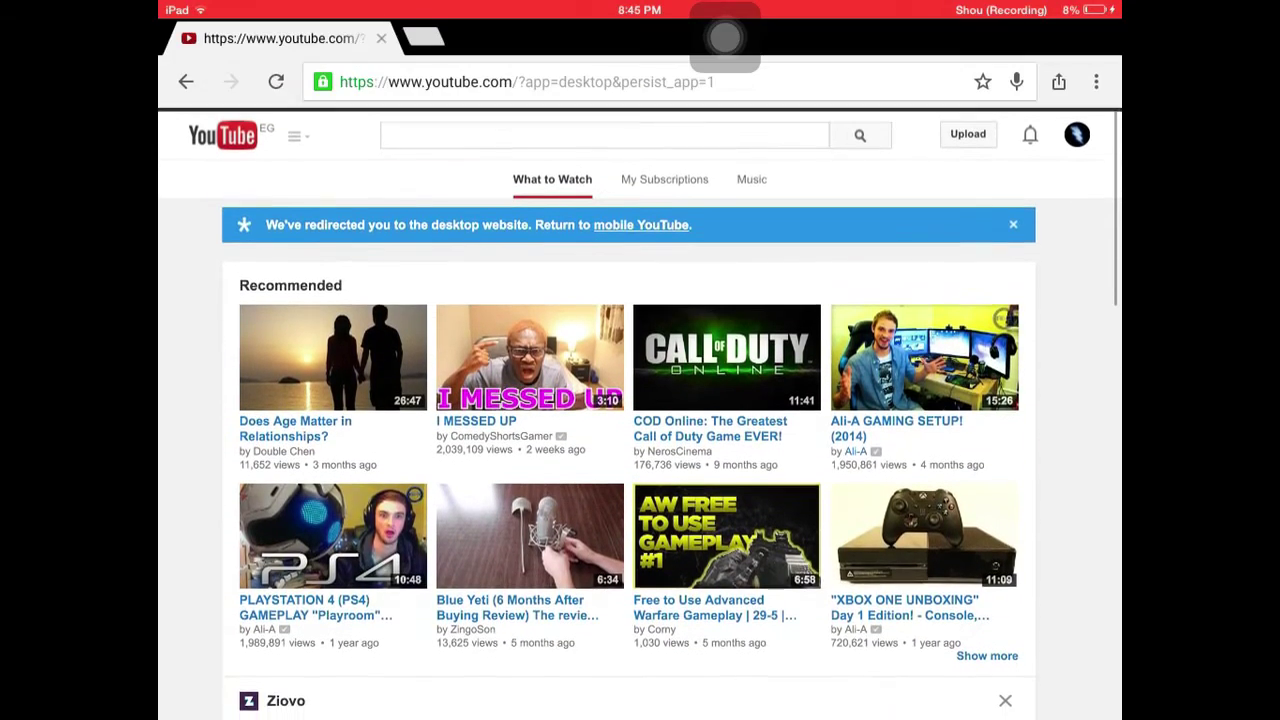
Step: Go to the ElectricStreak channel page through the guide menu's My Channel link
{"action": "left_click", "coordinate": [296, 132]}
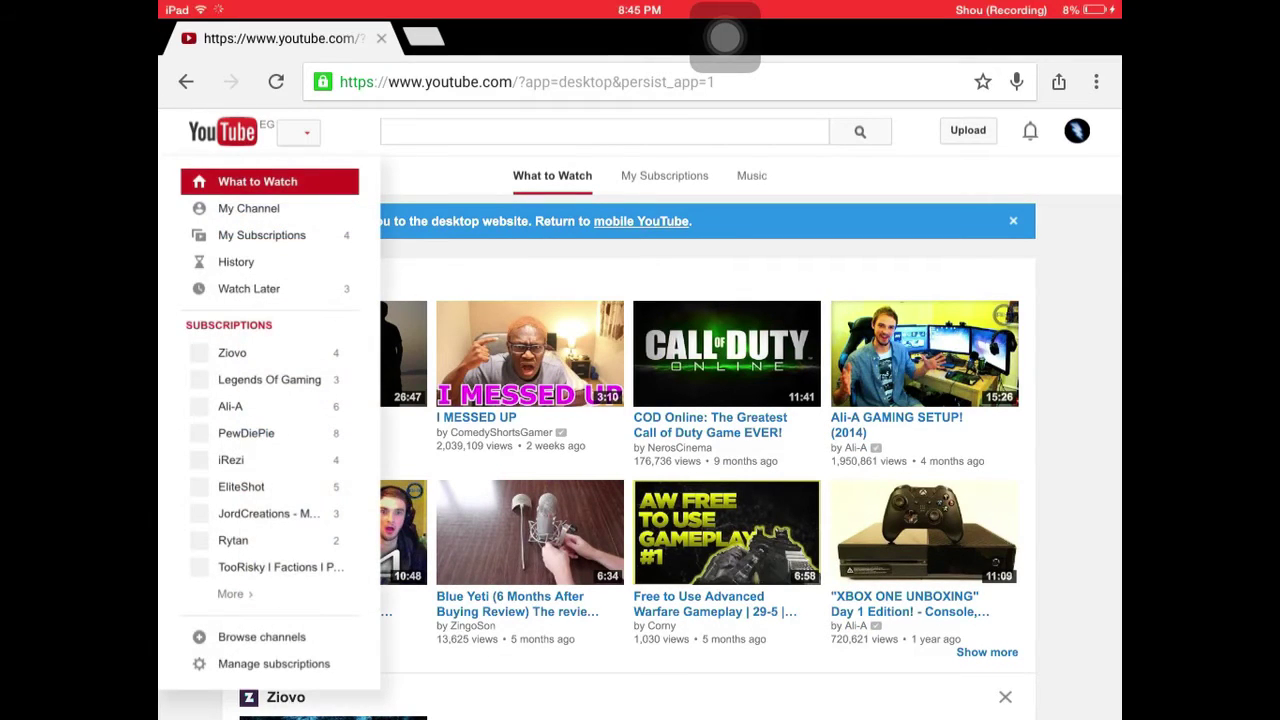
{"action": "left_click", "coordinate": [249, 208]}
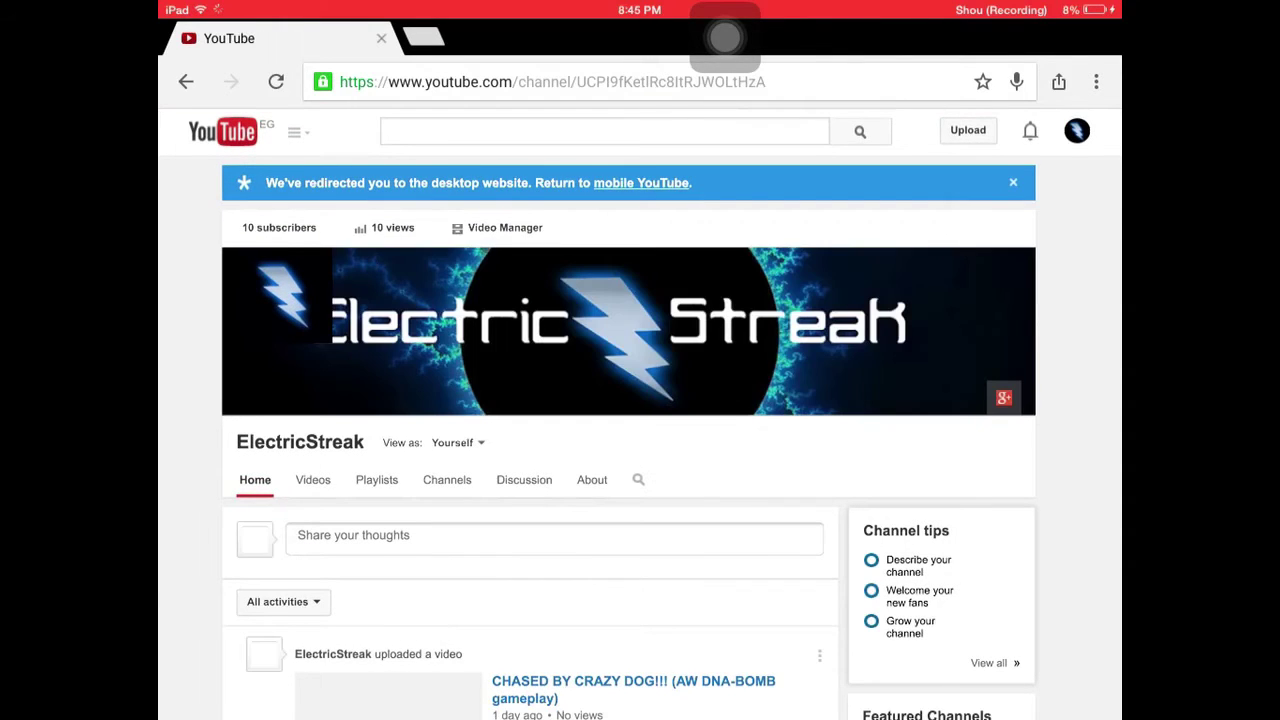
{"action": "scroll", "coordinate": [640, 400], "scroll_direction": "down", "scroll_amount": 5}
{"action": "scroll", "coordinate": [640, 400], "scroll_direction": "down", "scroll_amount": 5}
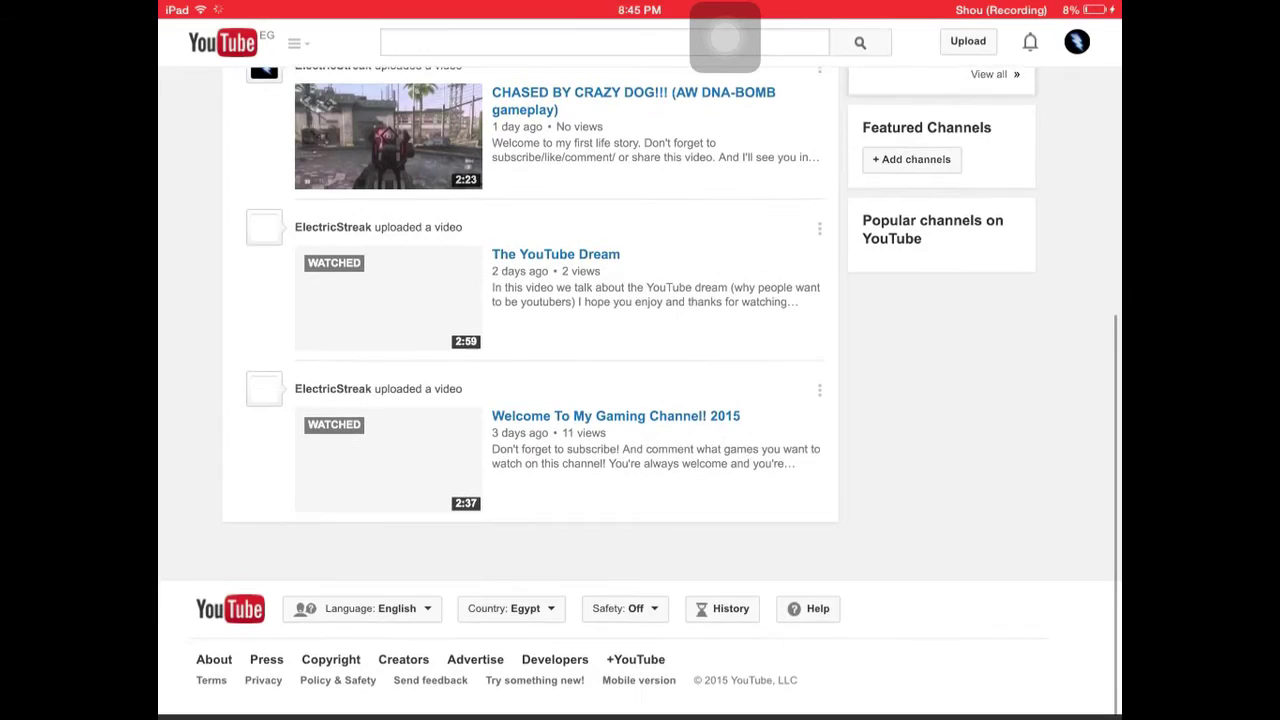
{"action": "scroll", "coordinate": [640, 400], "scroll_direction": "up", "scroll_amount": 10}
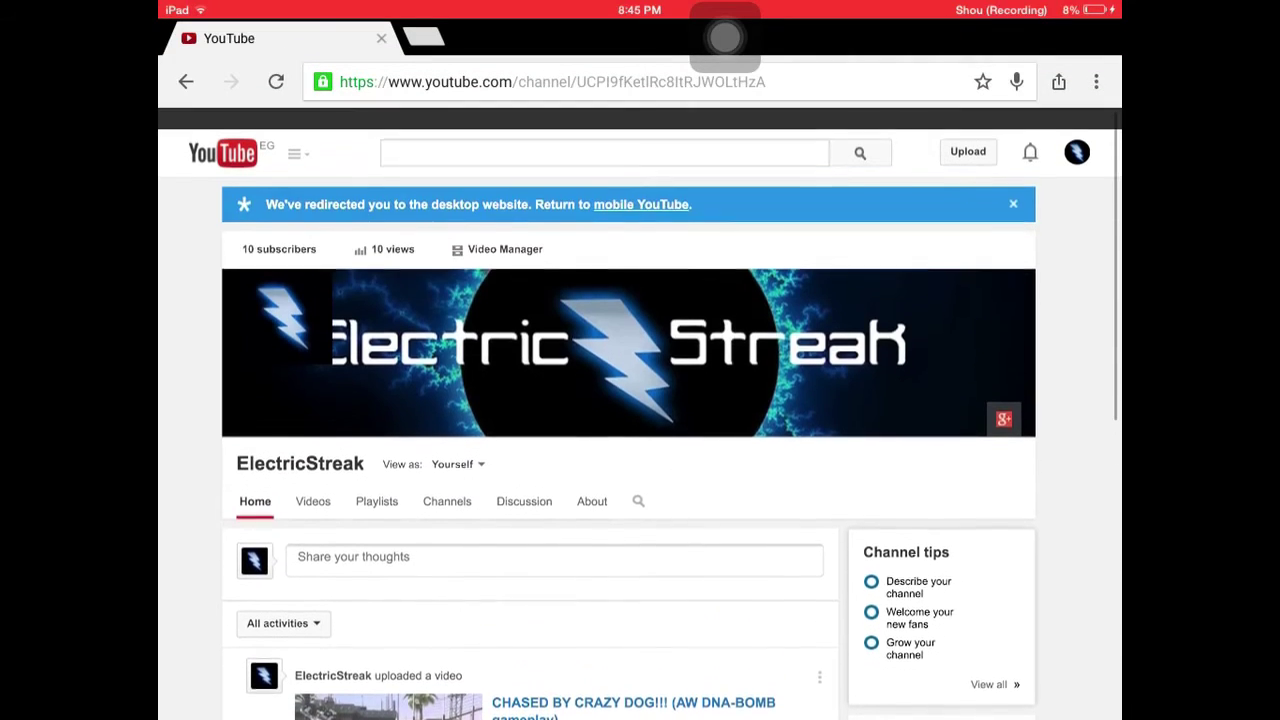
Step: Open Creator Studio's Video Manager and review the three uploaded videos
{"action": "left_click", "coordinate": [497, 228]}
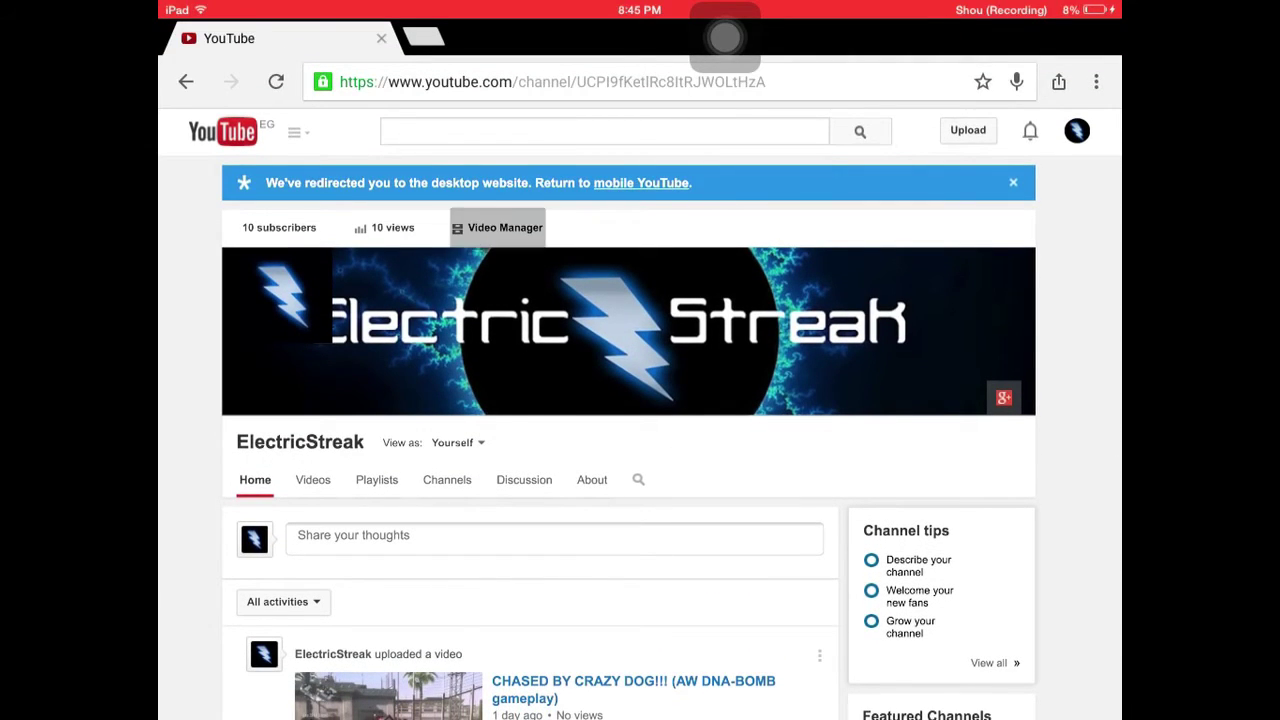
{"action": "left_click", "coordinate": [497, 228]}
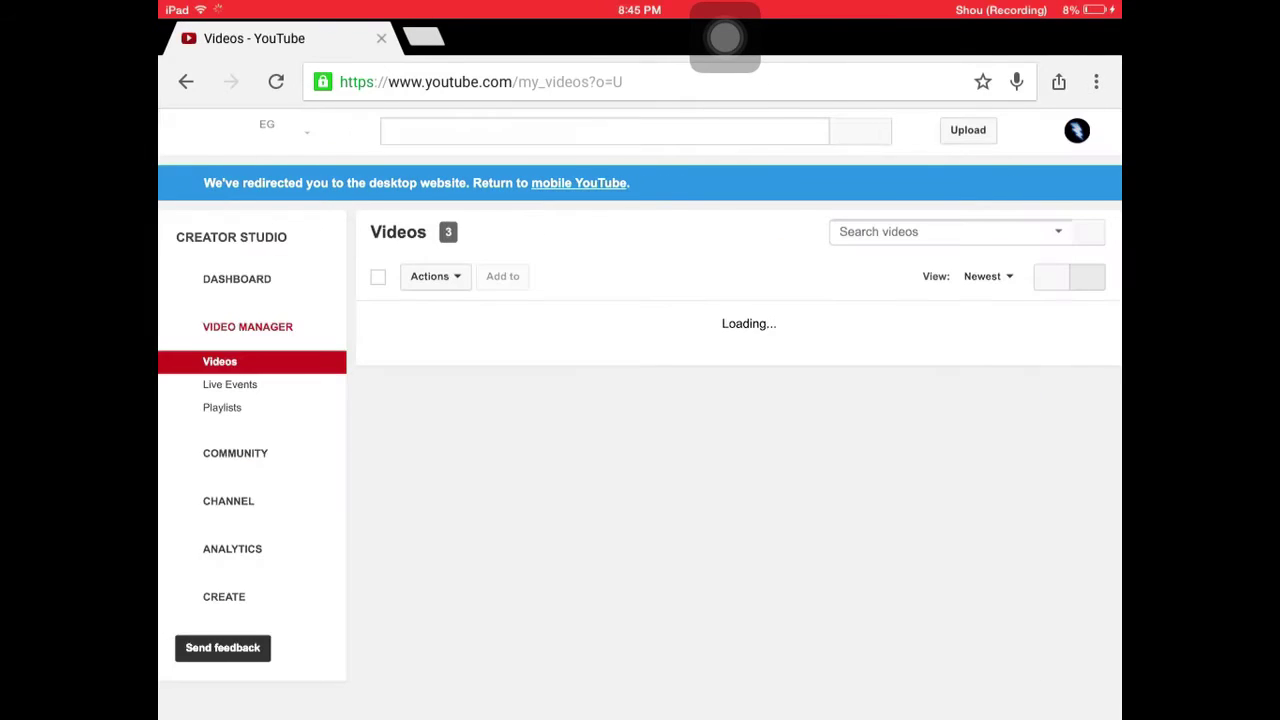
{"action": "scroll", "coordinate": [640, 400], "scroll_direction": "down", "scroll_amount": 3}
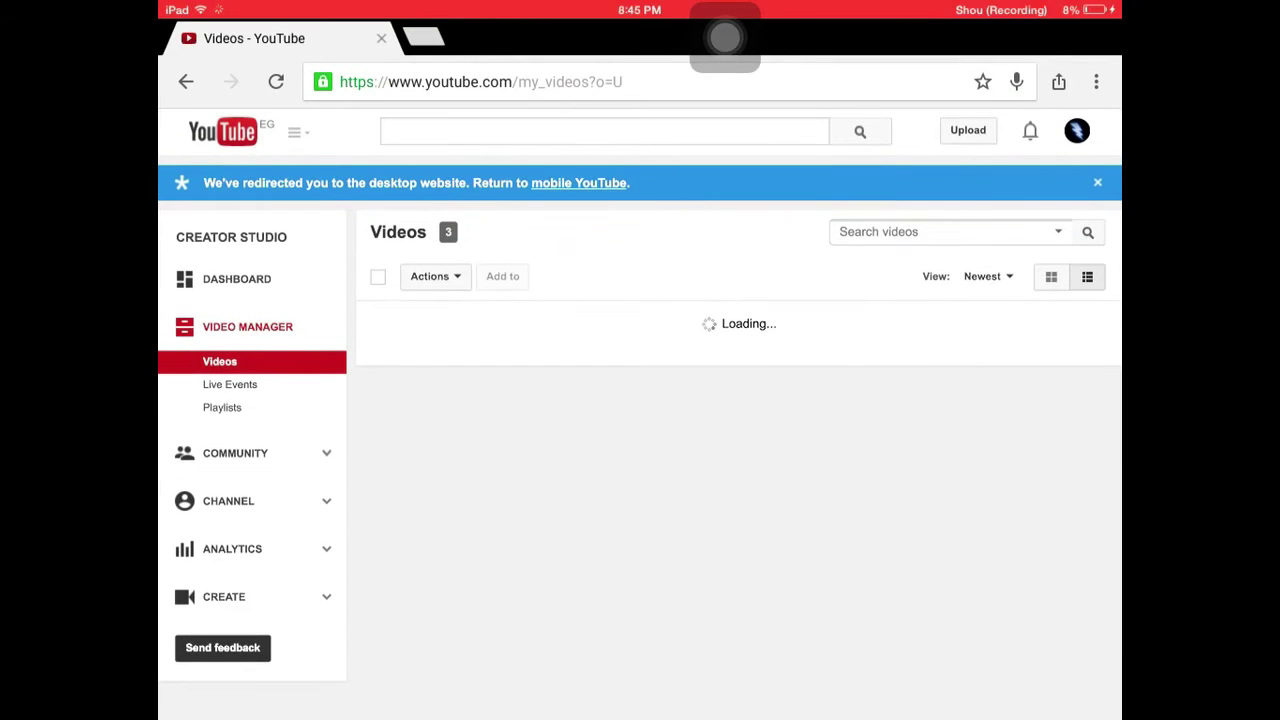
{"action": "scroll", "coordinate": [640, 400], "scroll_direction": "down", "scroll_amount": 2}
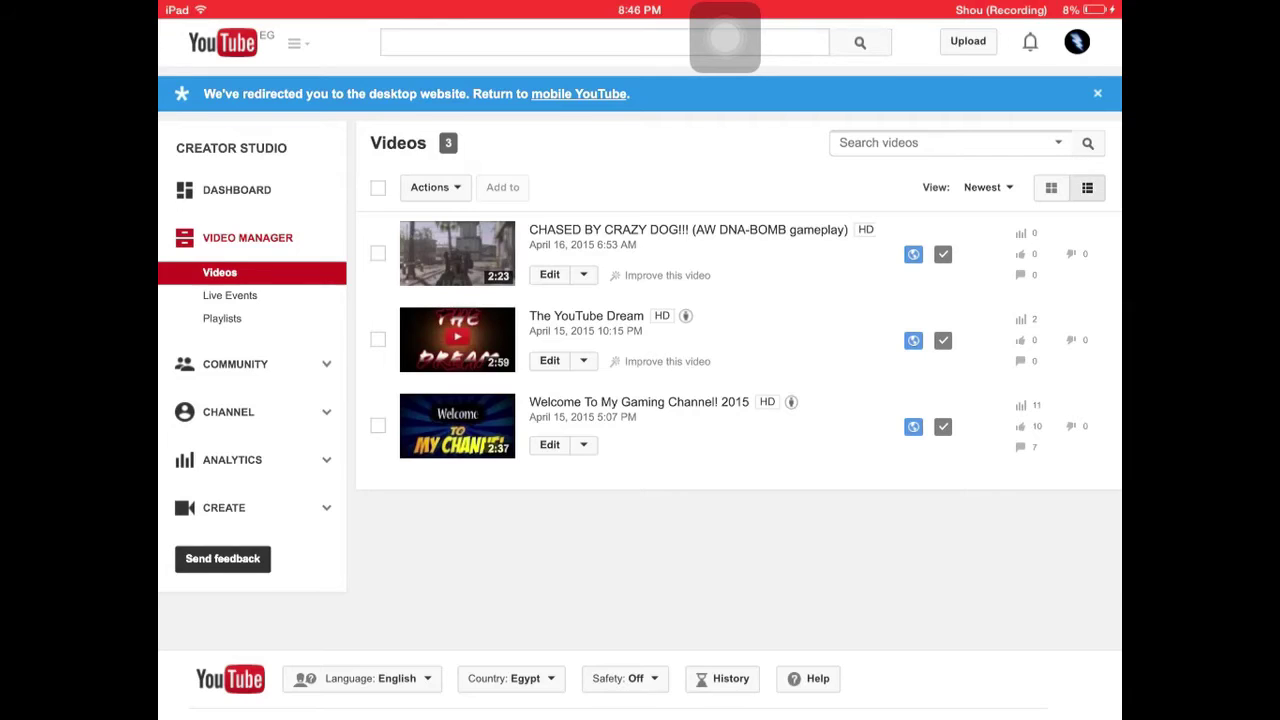
Step: Edit CHASED BY CRAZY DOG and pick Custom thumbnail from existing photos
{"action": "left_click", "coordinate": [549, 274]}
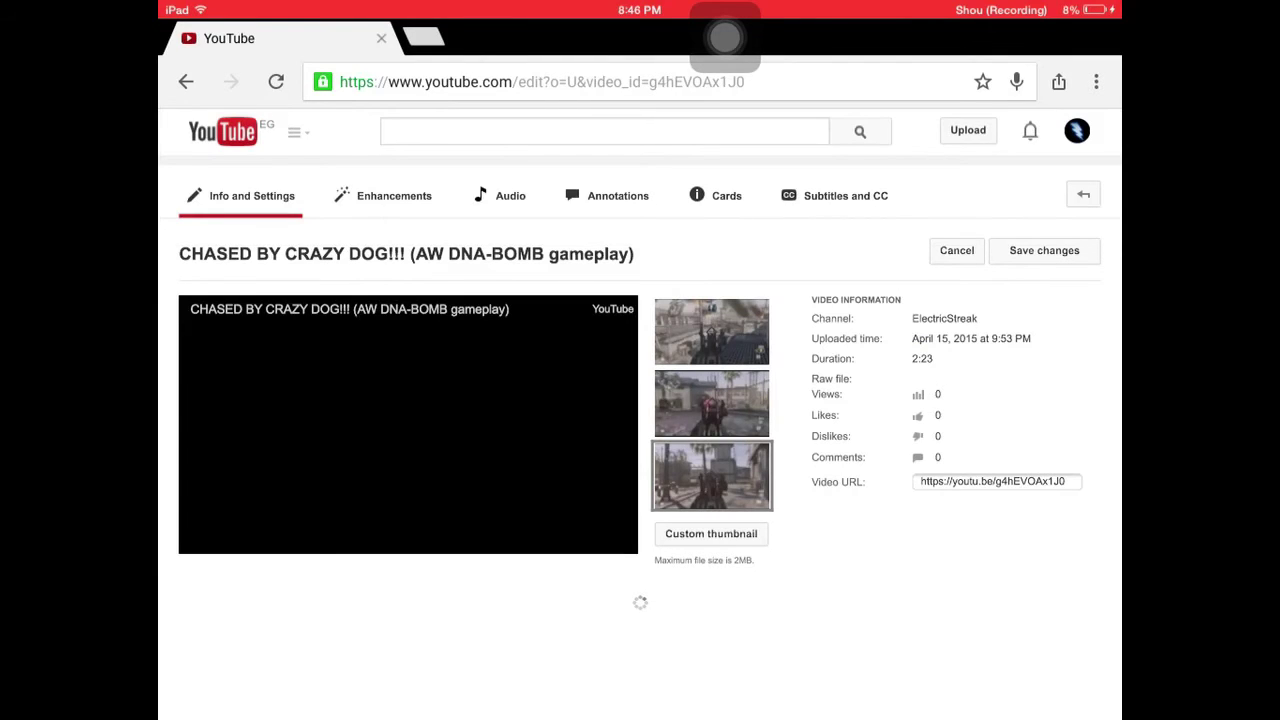
{"action": "scroll", "coordinate": [640, 400], "scroll_direction": "down", "scroll_amount": 2}
{"action": "scroll", "coordinate": [640, 400], "scroll_direction": "down", "scroll_amount": 2}
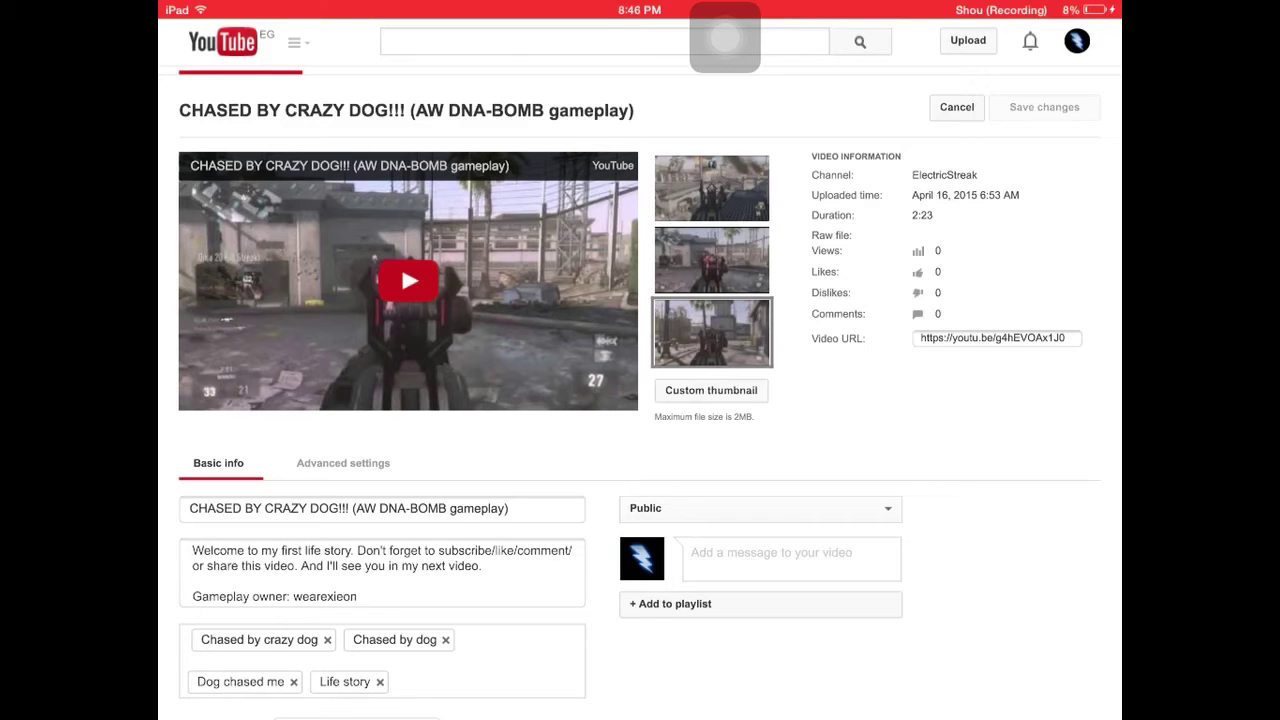
{"action": "scroll", "coordinate": [640, 400], "scroll_direction": "up", "scroll_amount": 2}
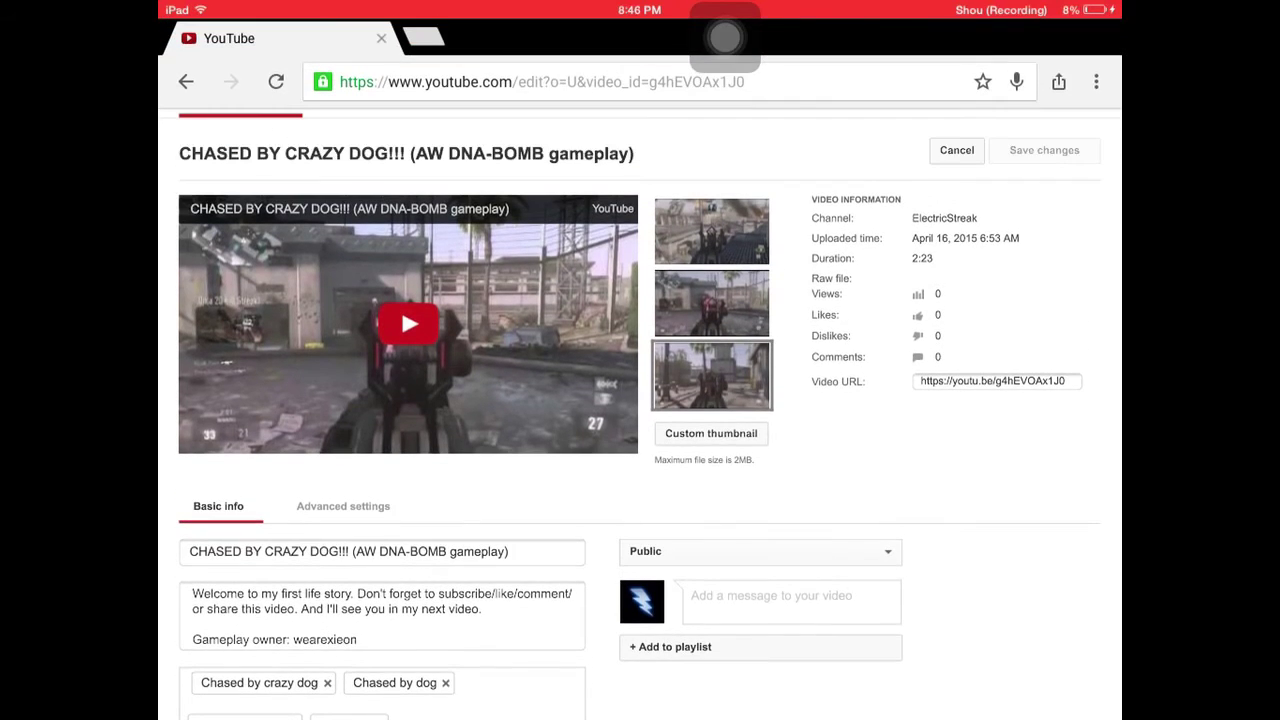
{"action": "left_click", "coordinate": [711, 433]}
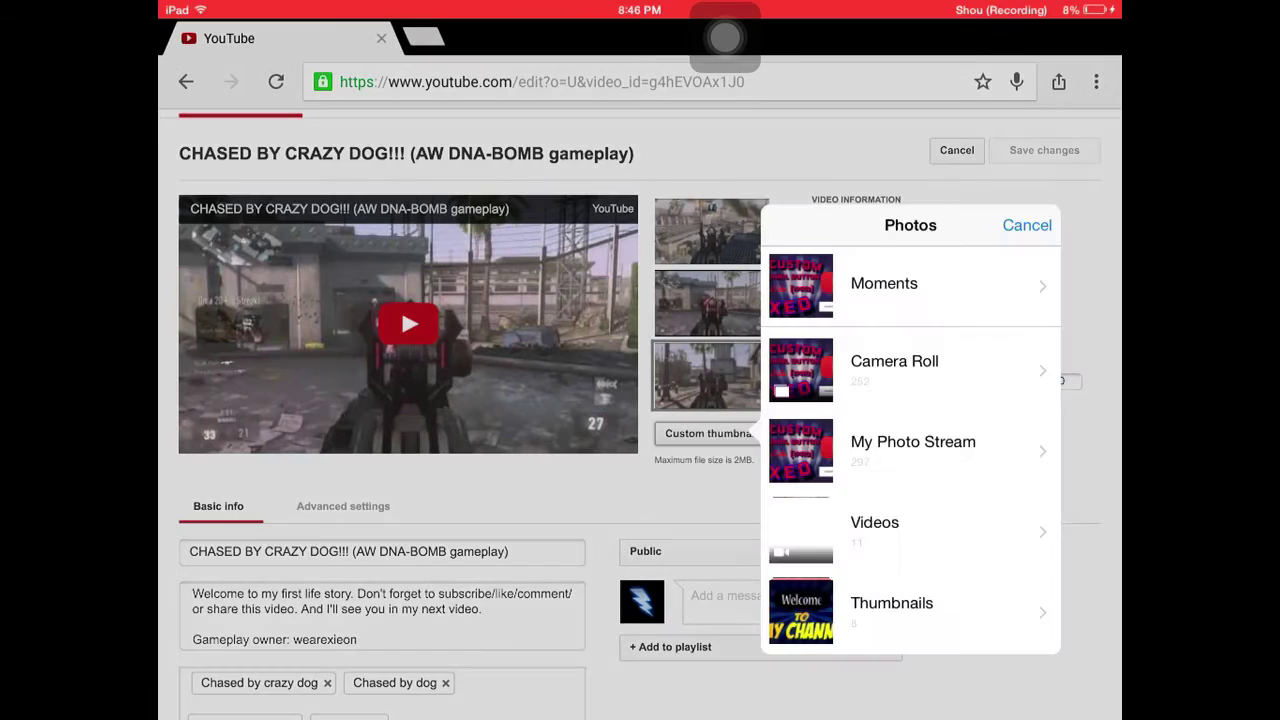
Step: Choose the red dog image from the Thumbnails album as the custom thumbnail
{"action": "scroll", "coordinate": [910, 450], "scroll_direction": "down", "scroll_amount": 1}
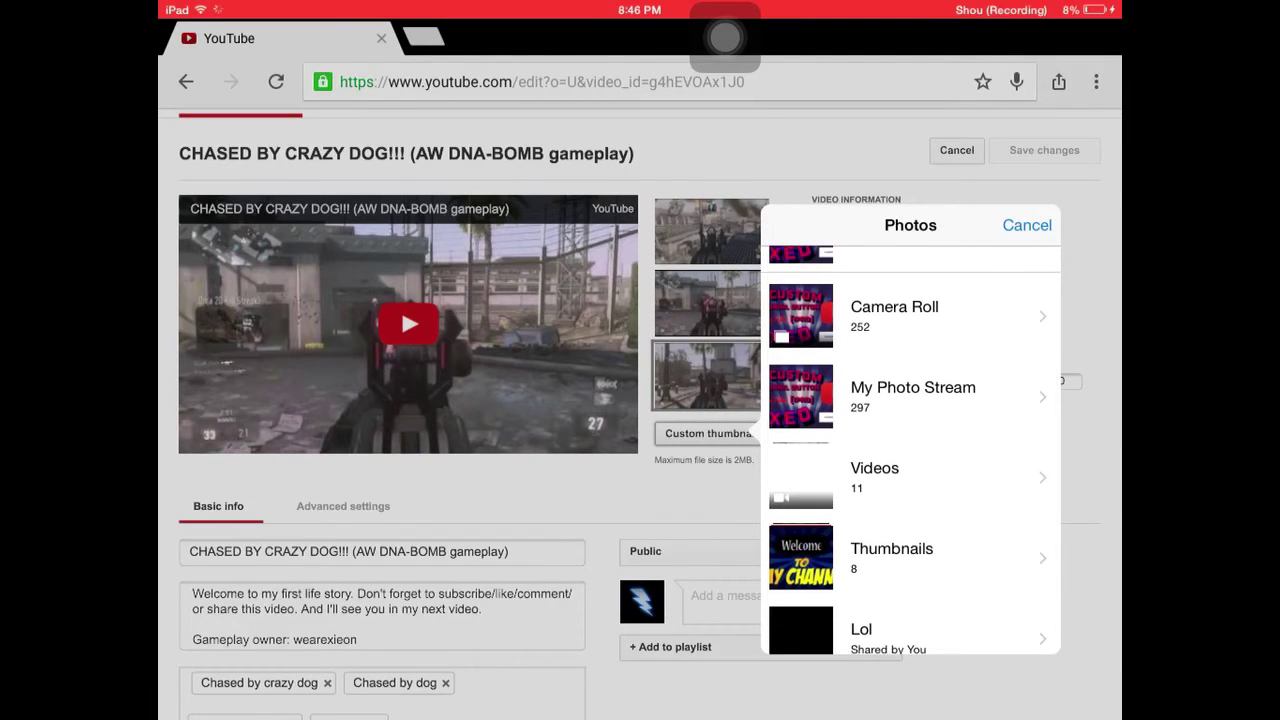
{"action": "left_click", "coordinate": [891, 555]}
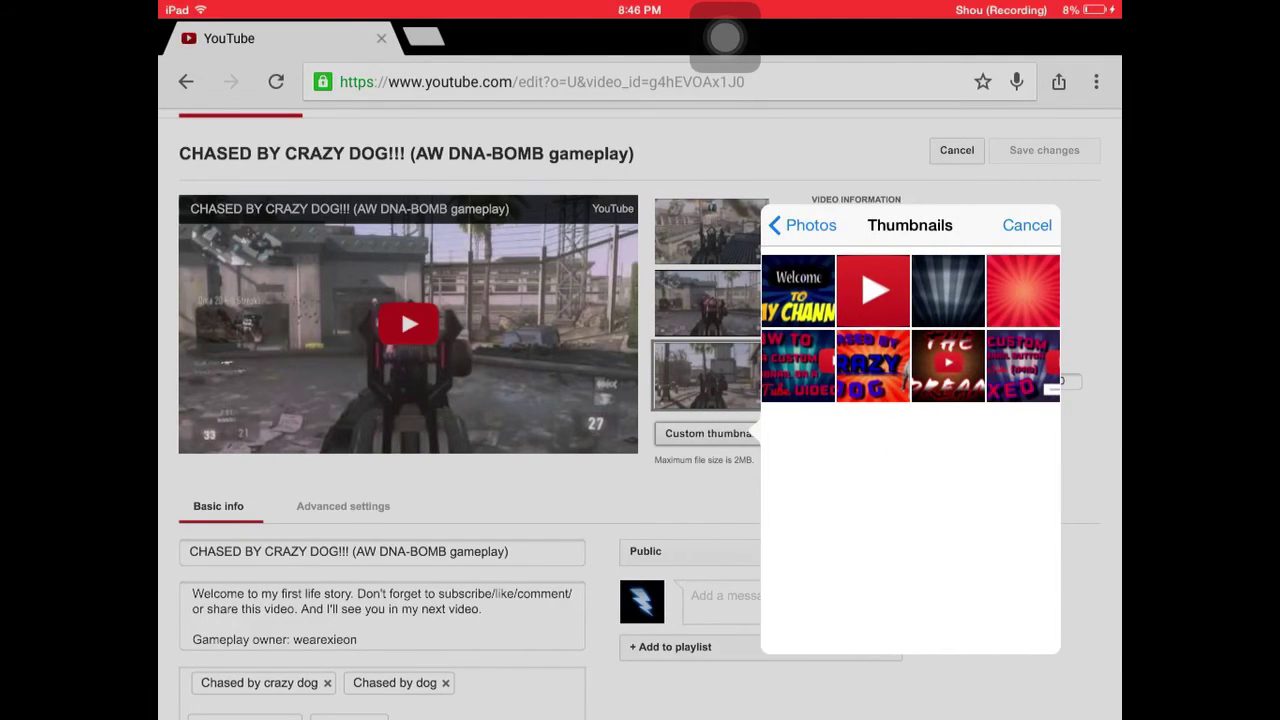
{"action": "left_click", "coordinate": [873, 365]}
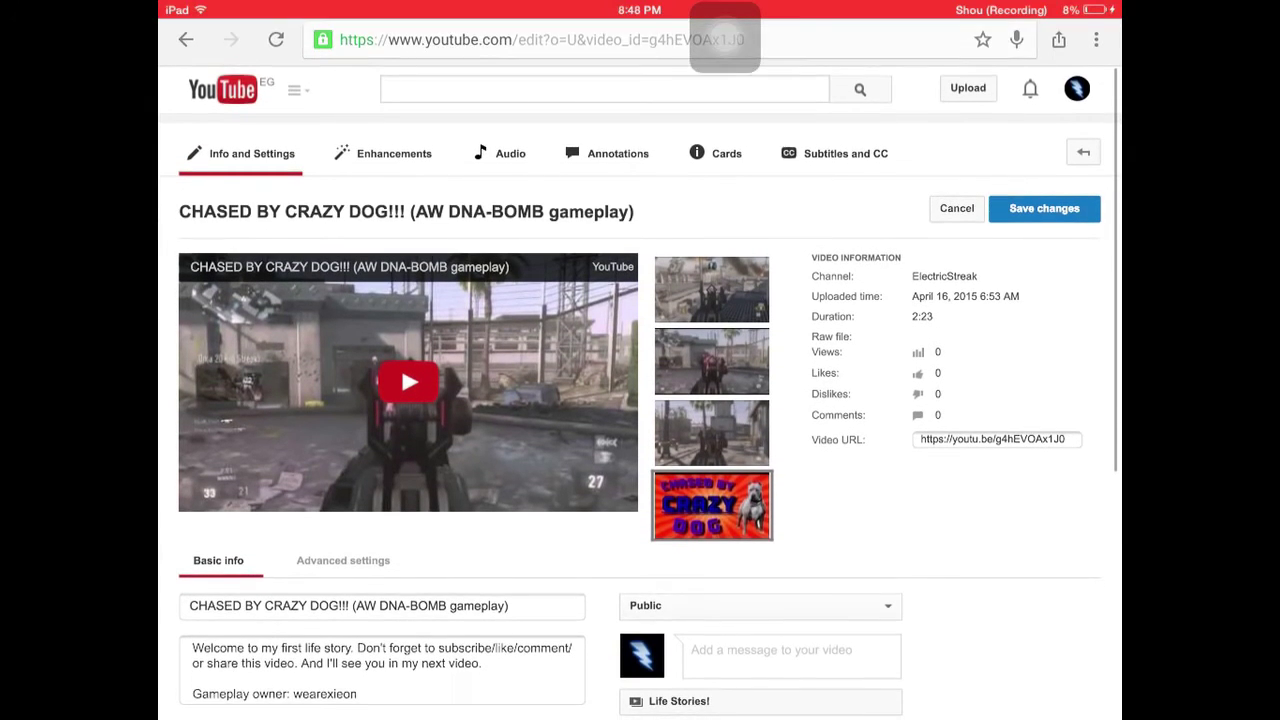
Step: Save the video's changes
{"action": "scroll", "coordinate": [640, 400], "scroll_direction": "down", "scroll_amount": 2}
{"action": "scroll", "coordinate": [640, 400], "scroll_direction": "down", "scroll_amount": 2}
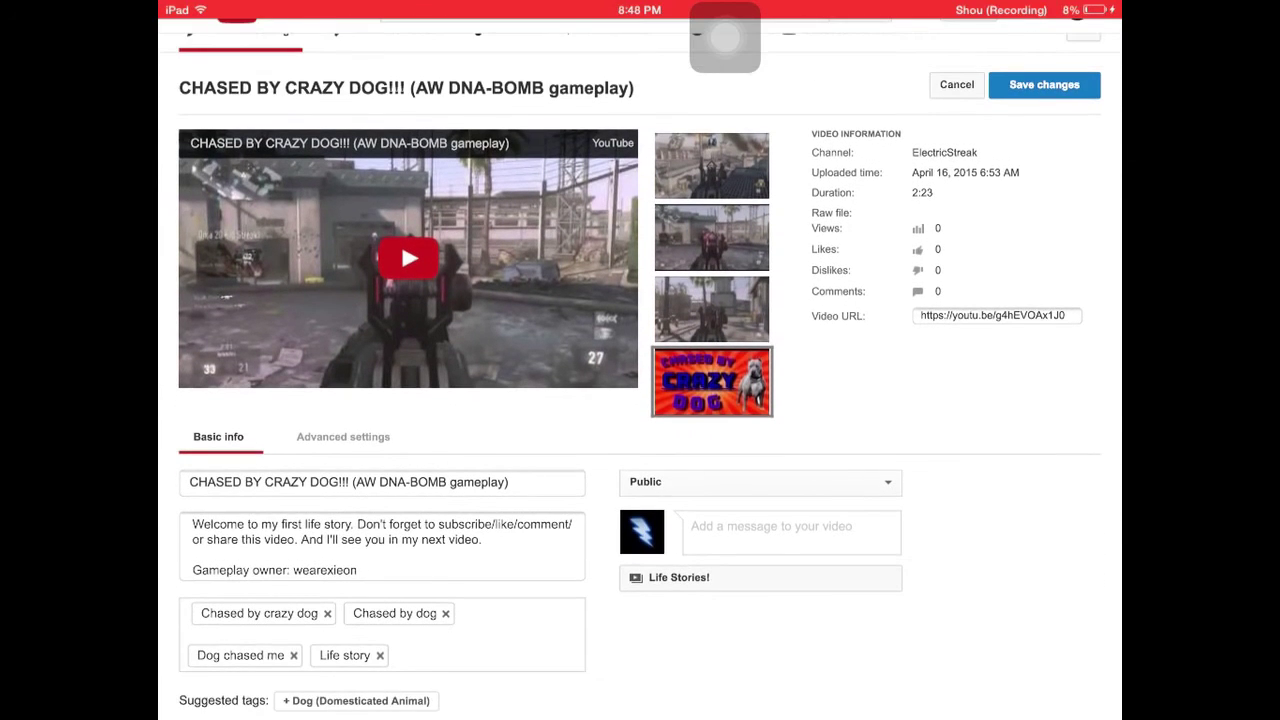
{"action": "scroll", "coordinate": [640, 400], "scroll_direction": "down", "scroll_amount": 5}
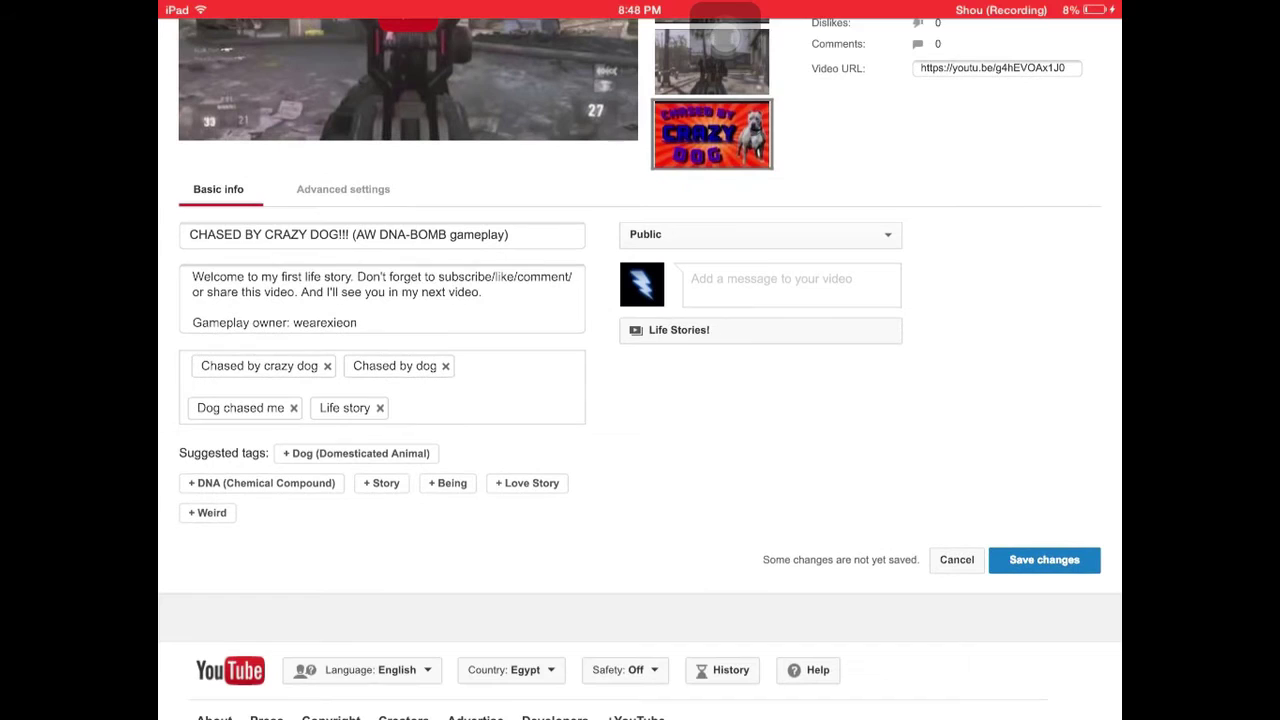
{"action": "left_click", "coordinate": [1044, 560]}
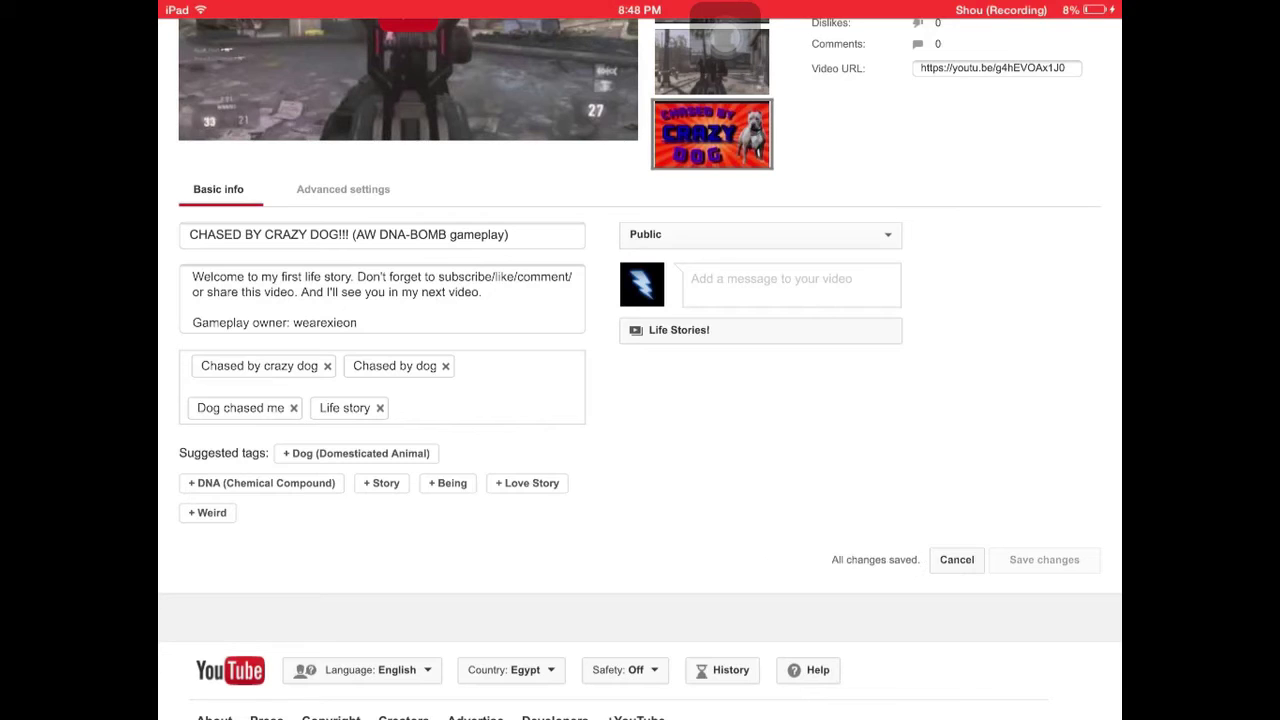
{"action": "scroll", "coordinate": [640, 400], "scroll_direction": "down", "scroll_amount": 1}
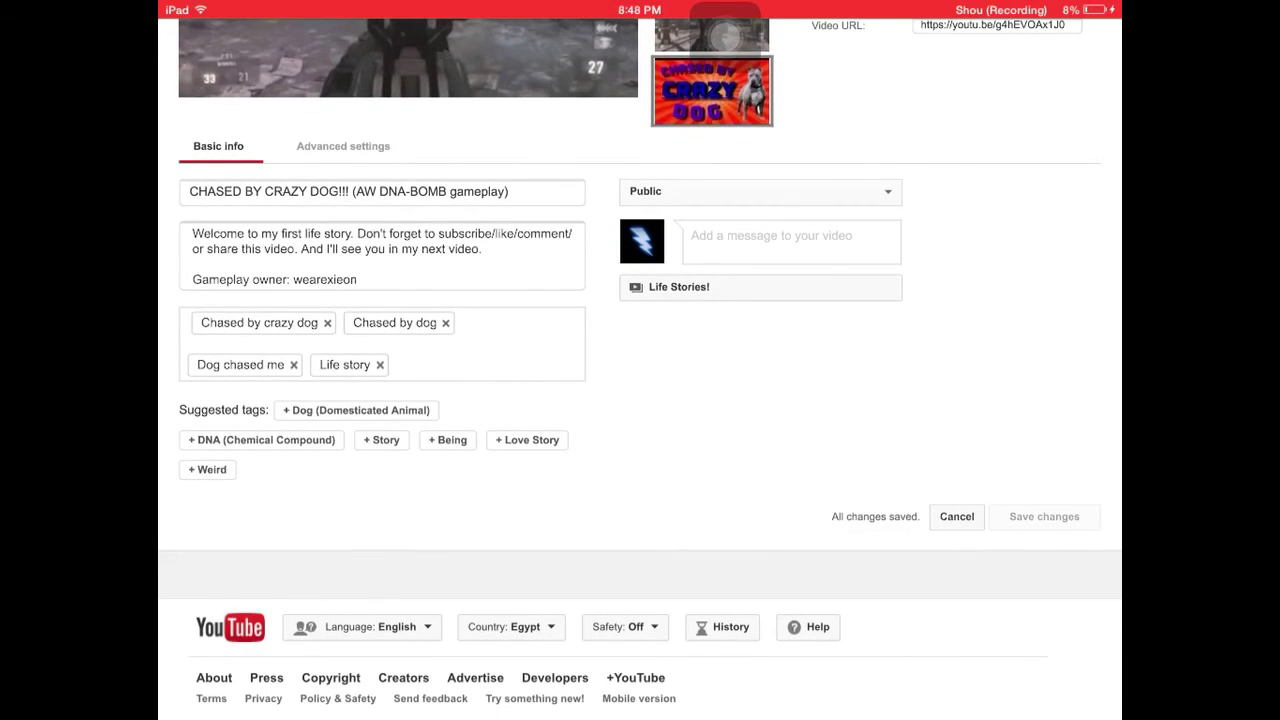
Step: Return to Video Manager, reload it to show the red dog thumbnail, then go home
{"action": "left_click", "coordinate": [640, 10]}
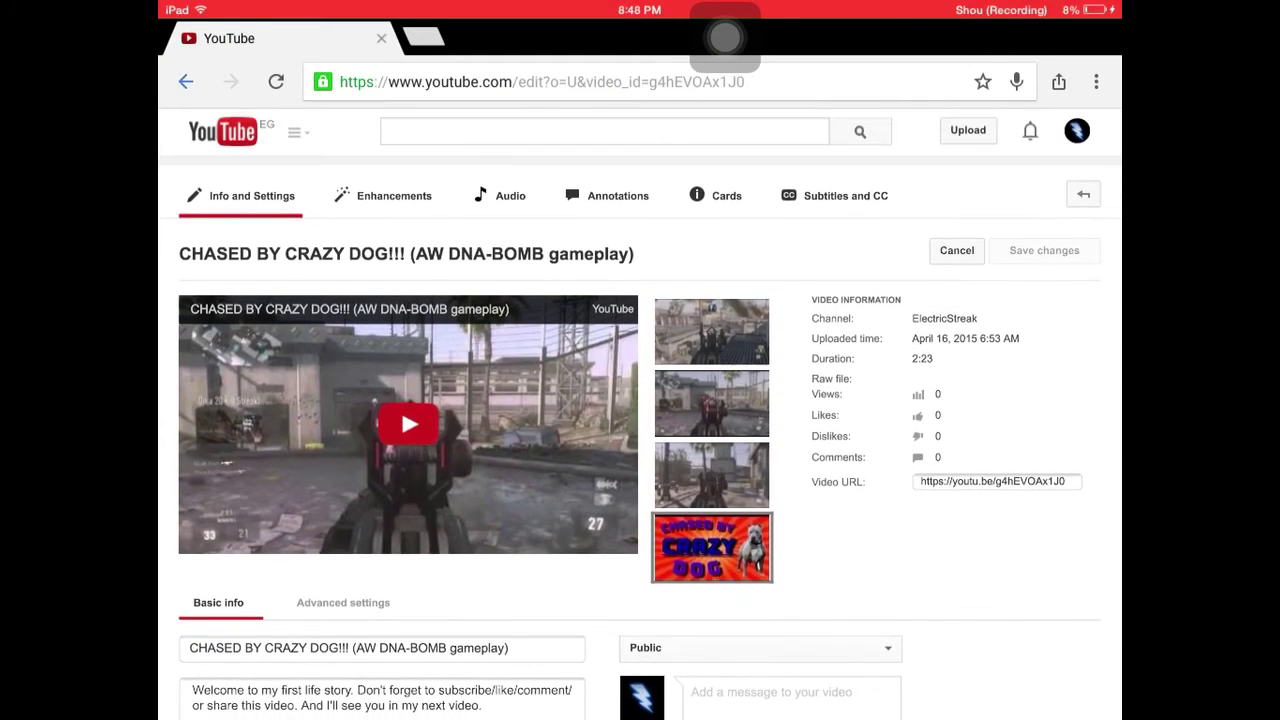
{"action": "left_click", "coordinate": [956, 250]}
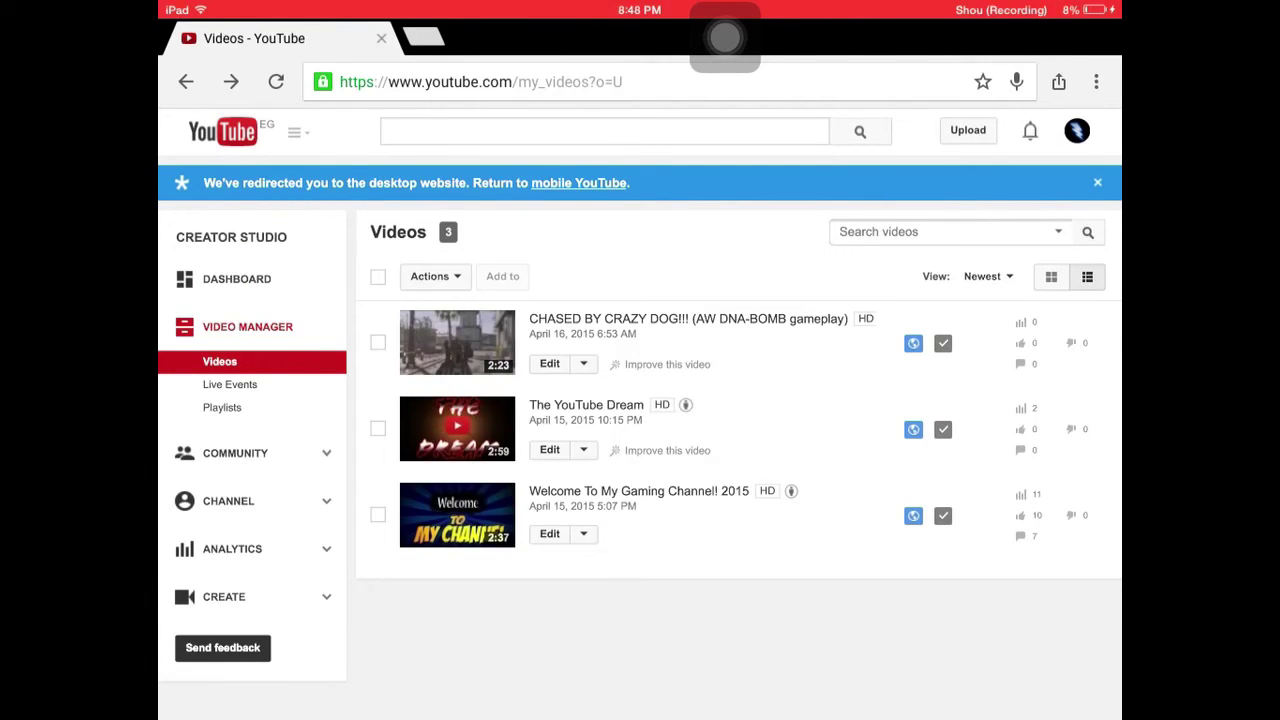
{"action": "left_click", "coordinate": [480, 82]}
{"action": "key", "text": "Return"}
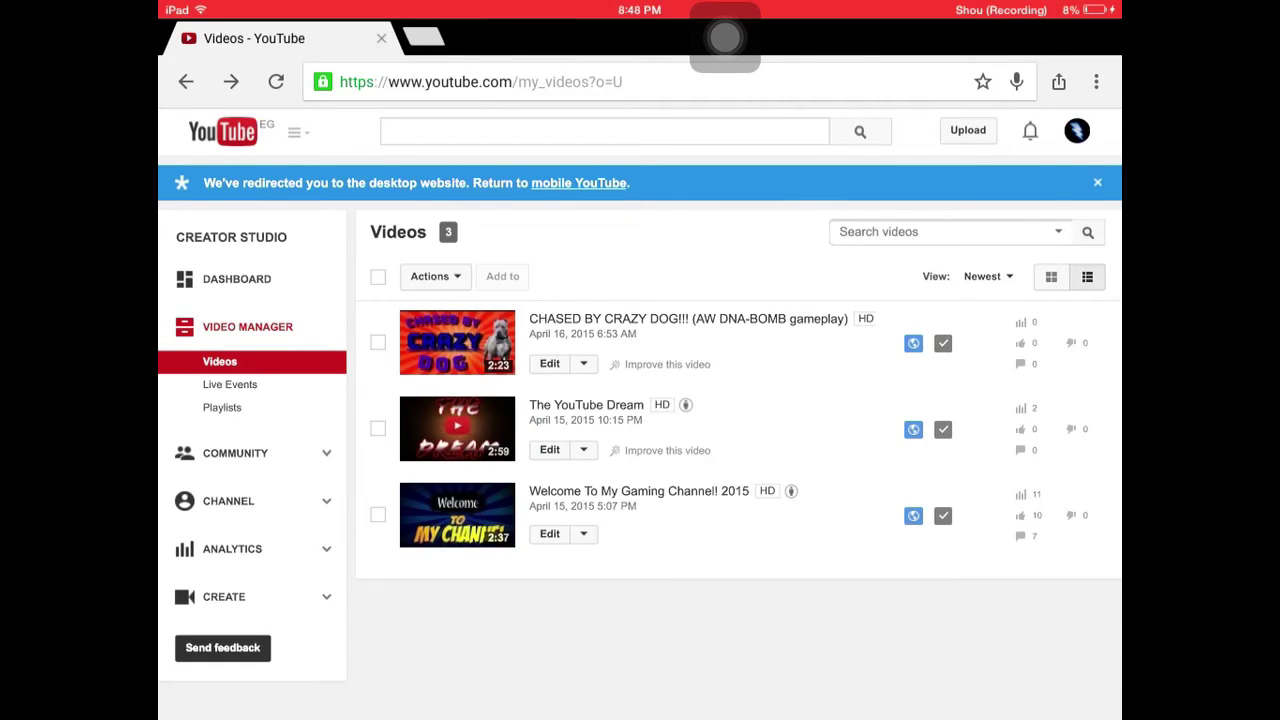
{"action": "key", "text": "super"}
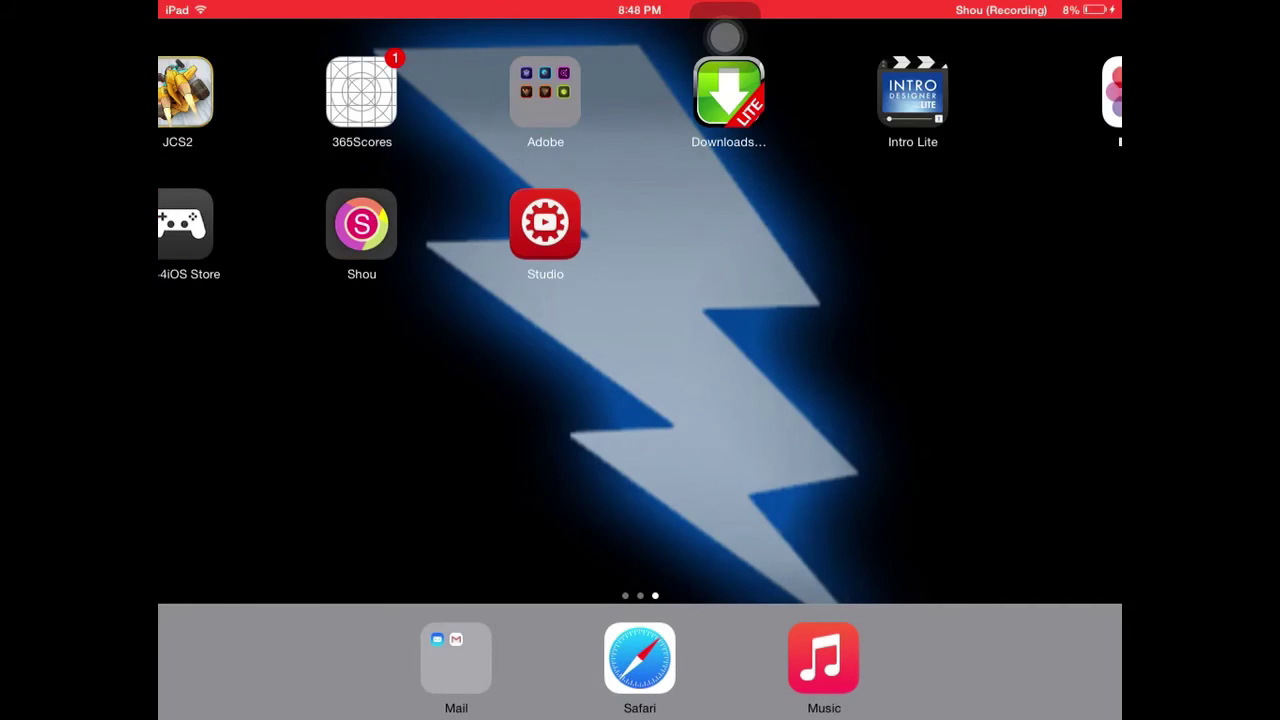
Step: Confirm the YouTube app's My Channel Videos tab shows the red dog thumbnail, then go home
{"action": "key", "text": "super"}
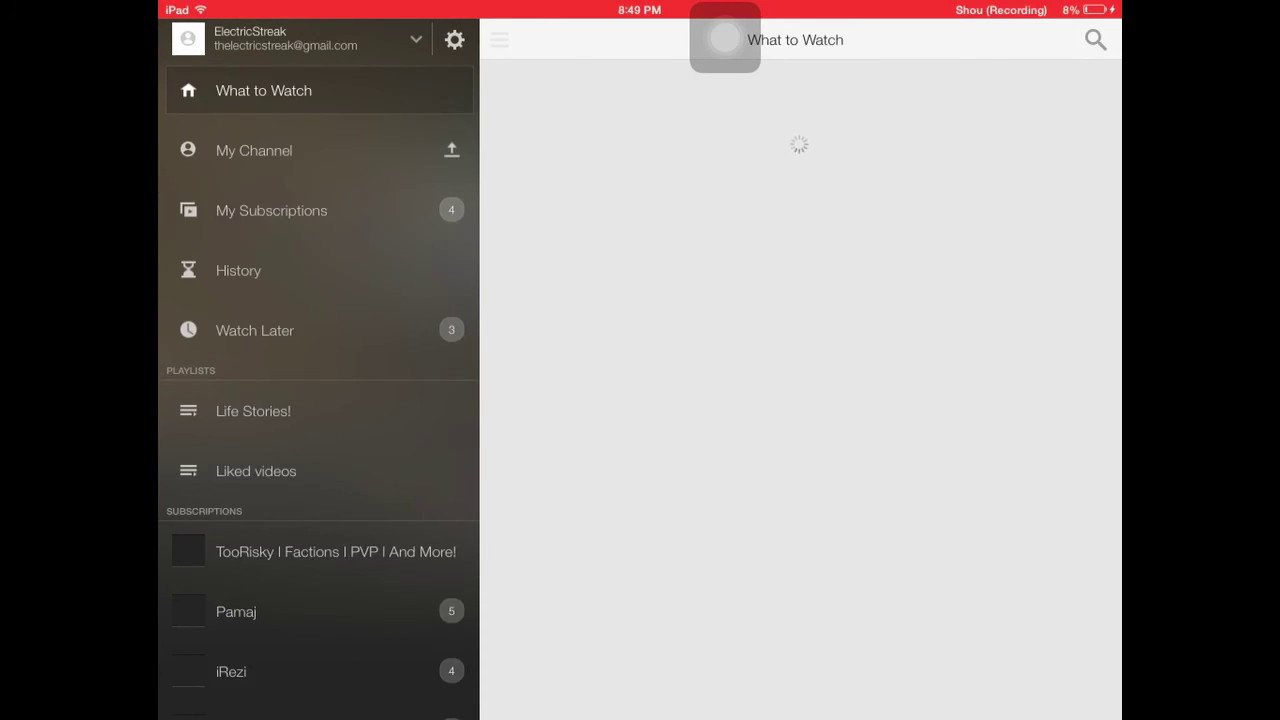
{"action": "left_click", "coordinate": [254, 150]}
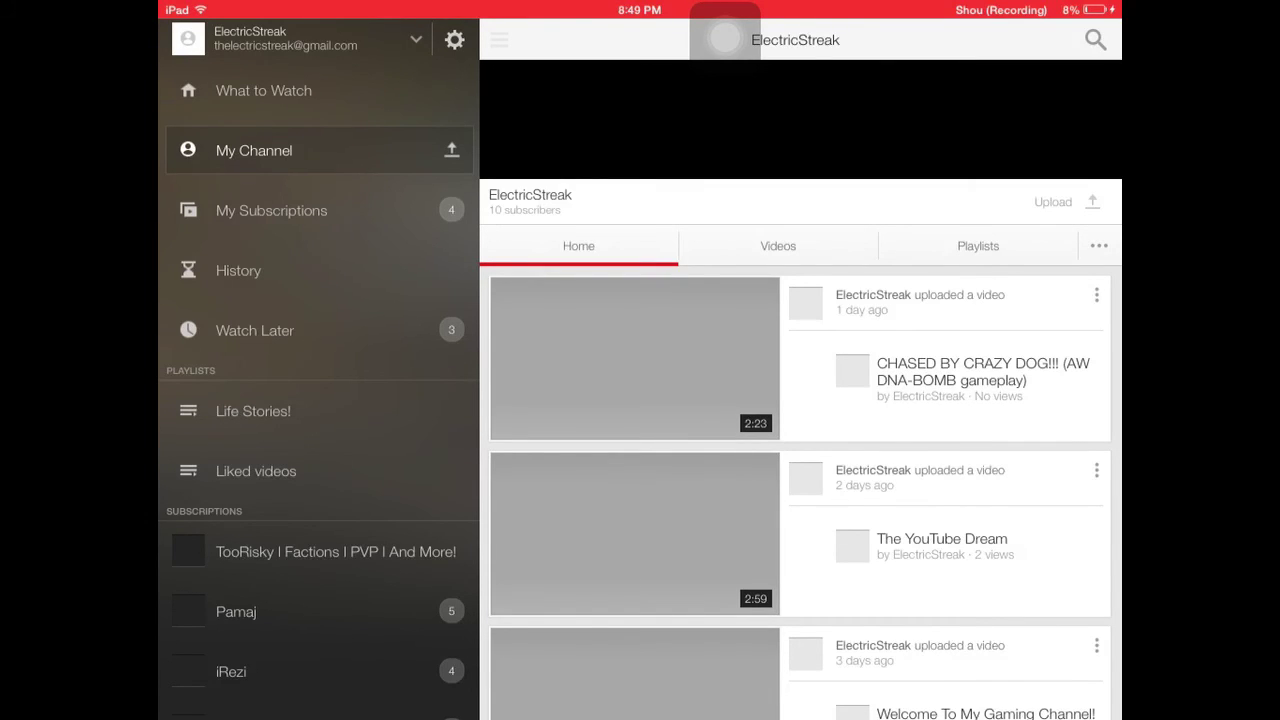
{"action": "scroll", "coordinate": [800, 490], "scroll_direction": "down", "scroll_amount": 2}
{"action": "scroll", "coordinate": [800, 490], "scroll_direction": "up", "scroll_amount": 3}
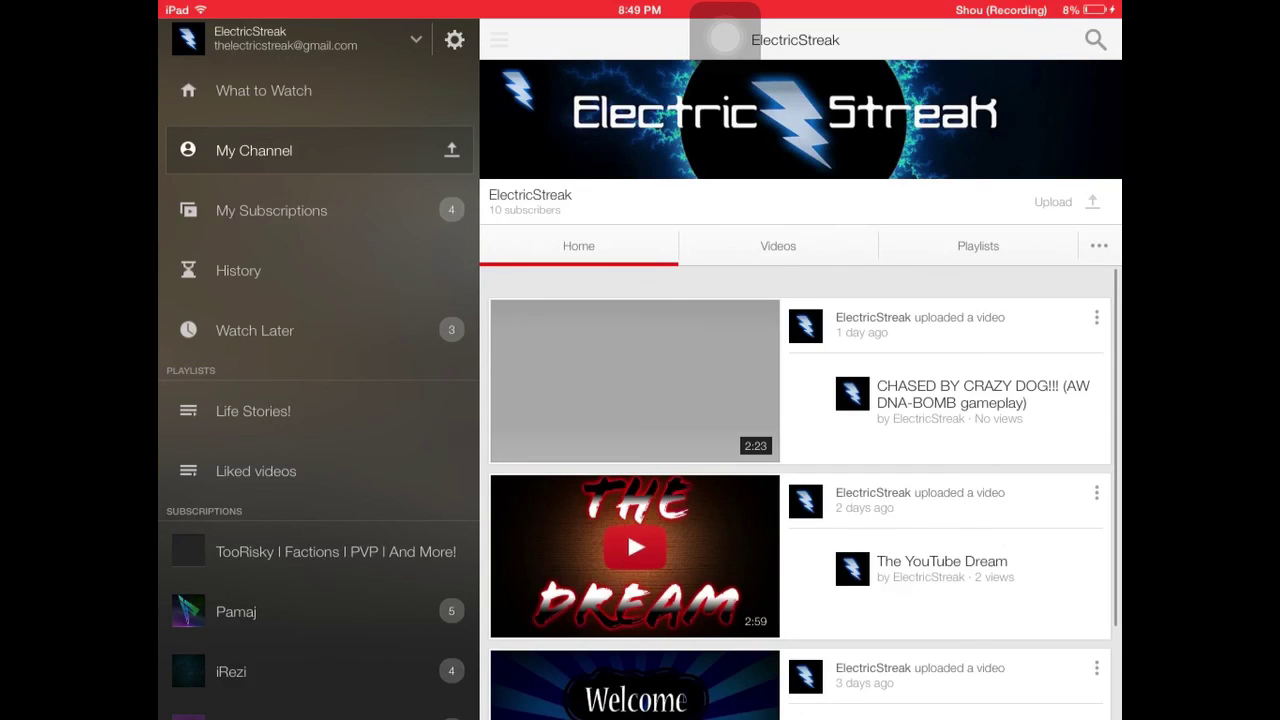
{"action": "left_click", "coordinate": [778, 246]}
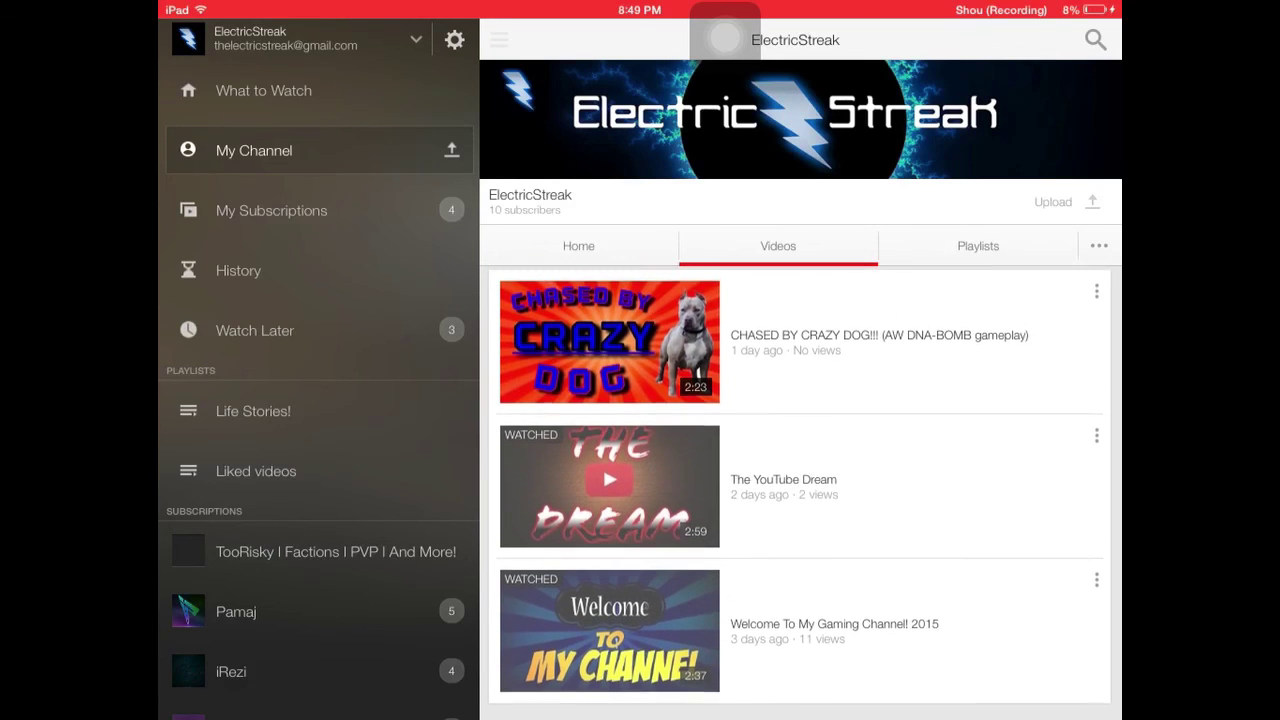
{"action": "scroll", "coordinate": [800, 490], "scroll_direction": "up", "scroll_amount": 2}
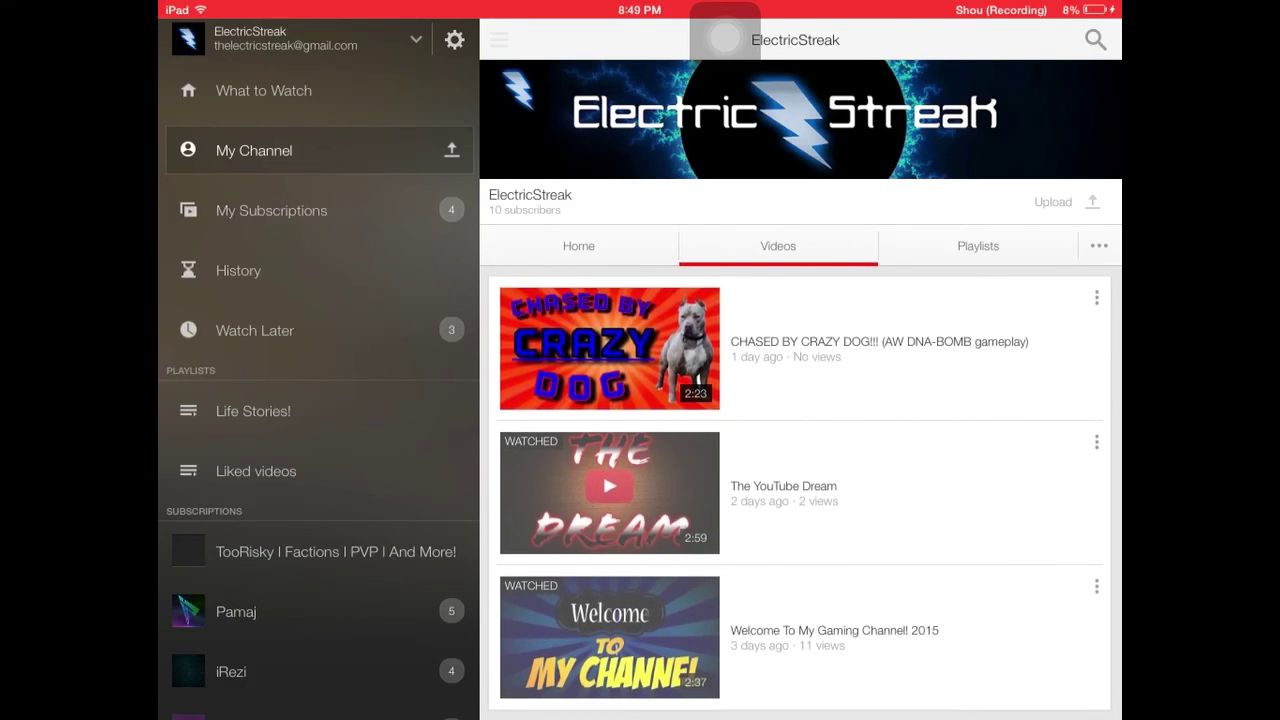
{"action": "key", "text": "super"}
{"action": "key", "text": "super"}
{"action": "key", "text": "super"}
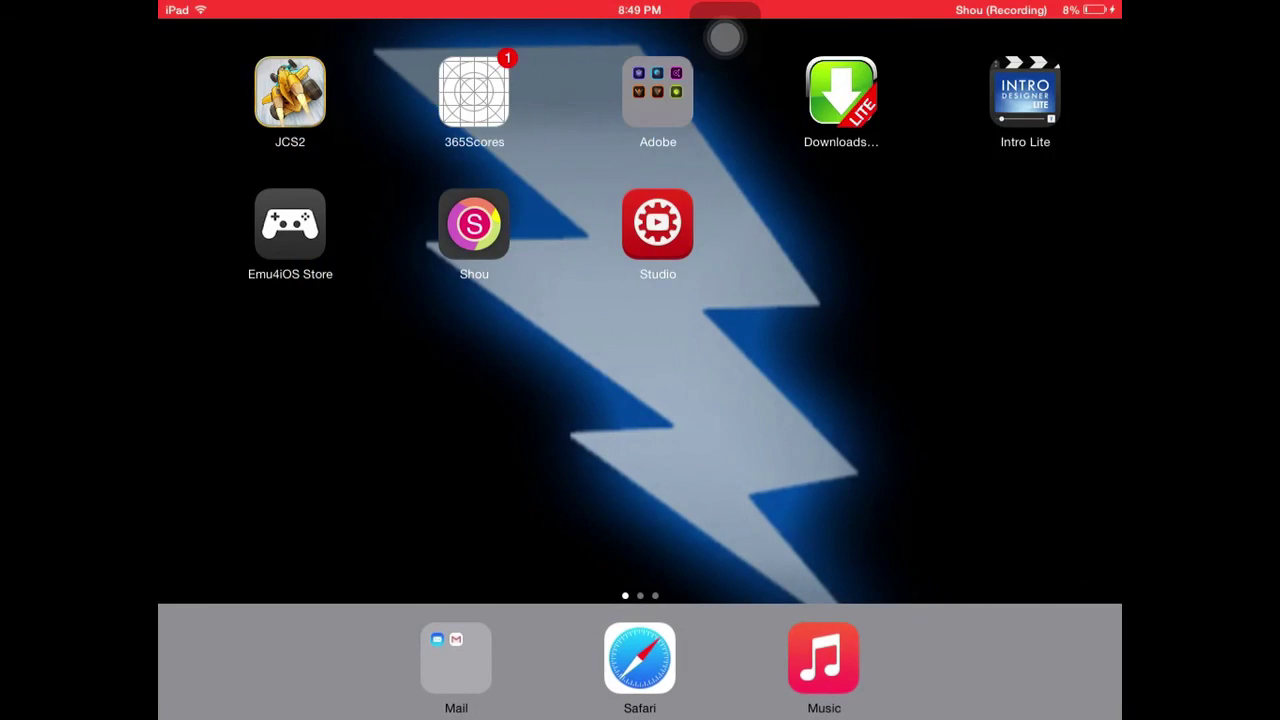